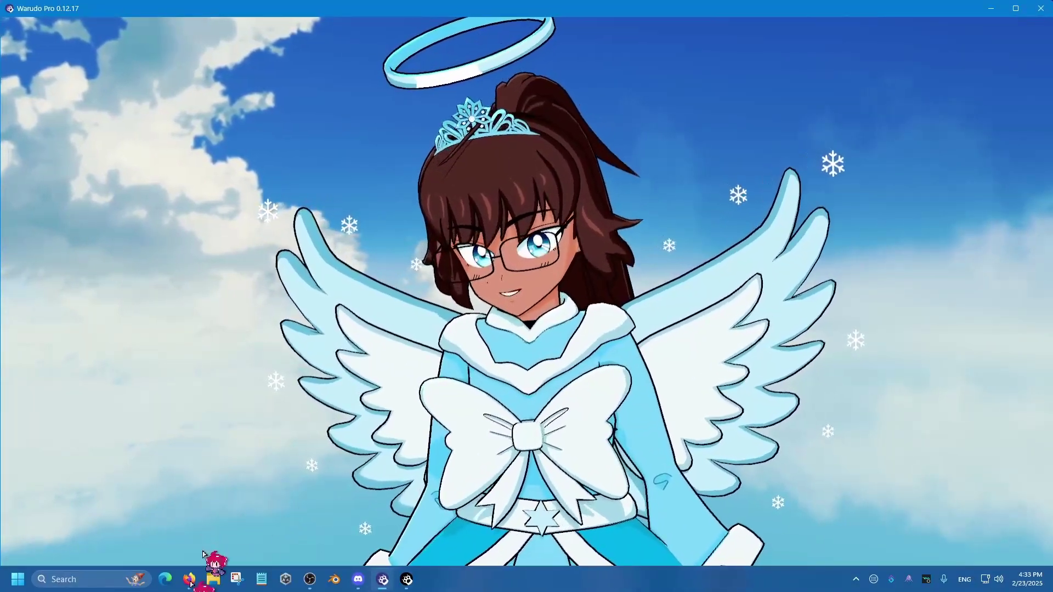
- Open the SteamVRNoHeadset GitHub page in the browser and review the README's Linux, Null Driver File and SteamVR Config File sections
{"action": "mouse_move", "coordinate": [190, 576]}
{"action": "left_click", "coordinate": [225, 535]}
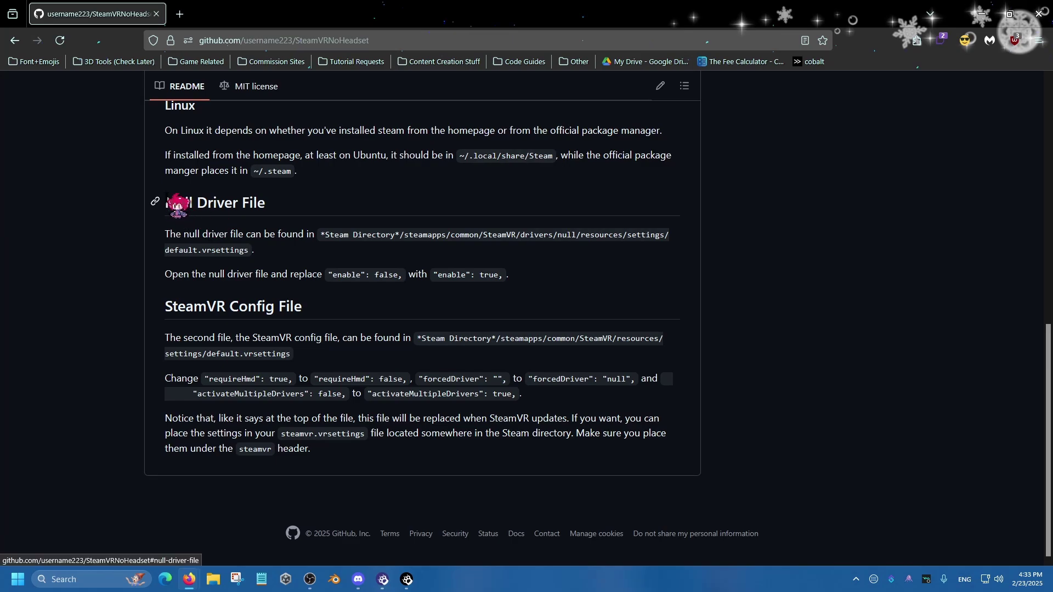
{"action": "left_click_drag", "start_coordinate": [161, 203], "coordinate": [376, 414]}
{"action": "scroll", "coordinate": [369, 322], "scroll_direction": "up", "scroll_amount": 4}
{"action": "left_click_drag", "start_coordinate": [148, 328], "coordinate": [310, 387]}
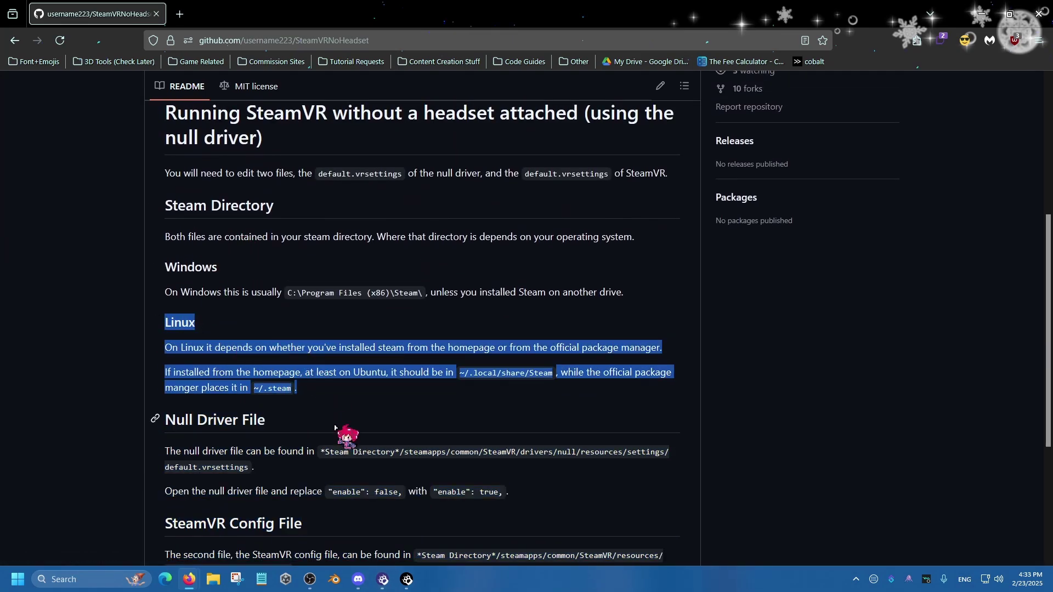
{"action": "left_click", "coordinate": [348, 433]}
{"action": "scroll", "coordinate": [285, 373], "scroll_direction": "down", "scroll_amount": 4}
{"action": "left_click_drag", "start_coordinate": [160, 200], "coordinate": [354, 470]}
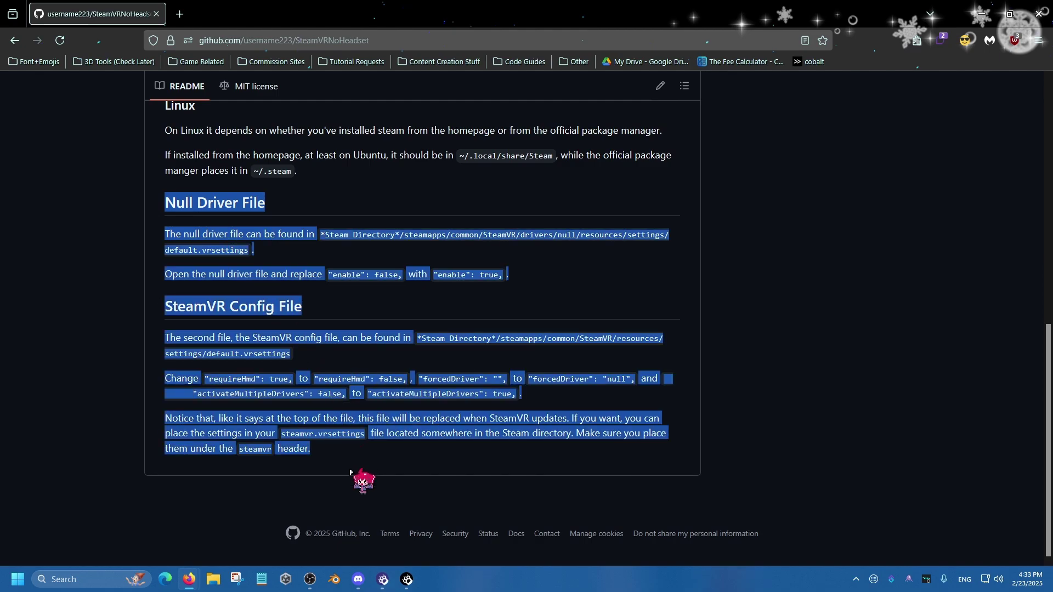
{"action": "left_click", "coordinate": [225, 204]}
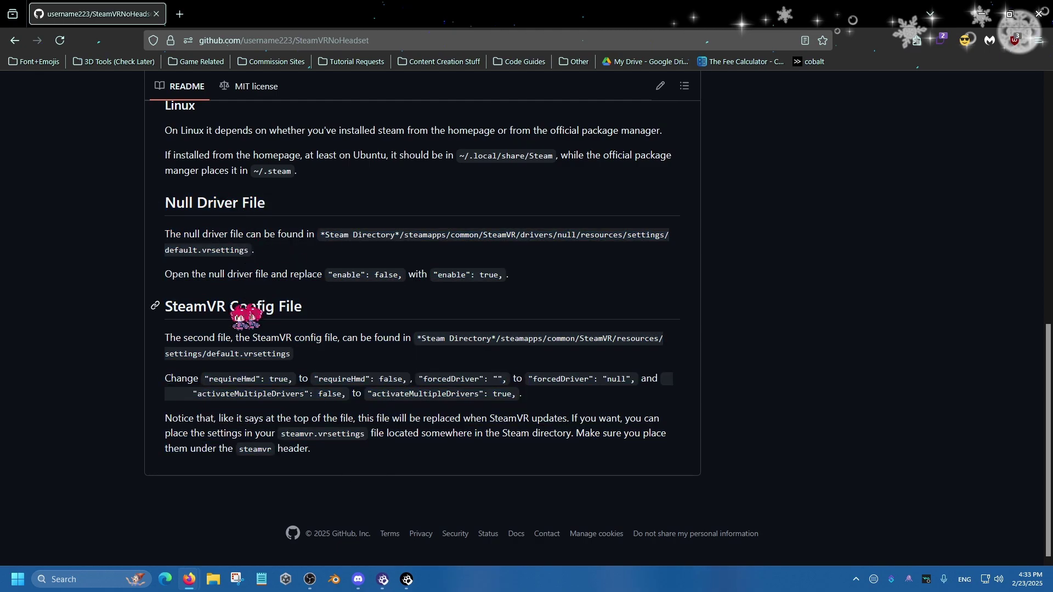
{"action": "left_click_drag", "start_coordinate": [189, 306], "coordinate": [282, 317]}
{"action": "left_click", "coordinate": [349, 314]}
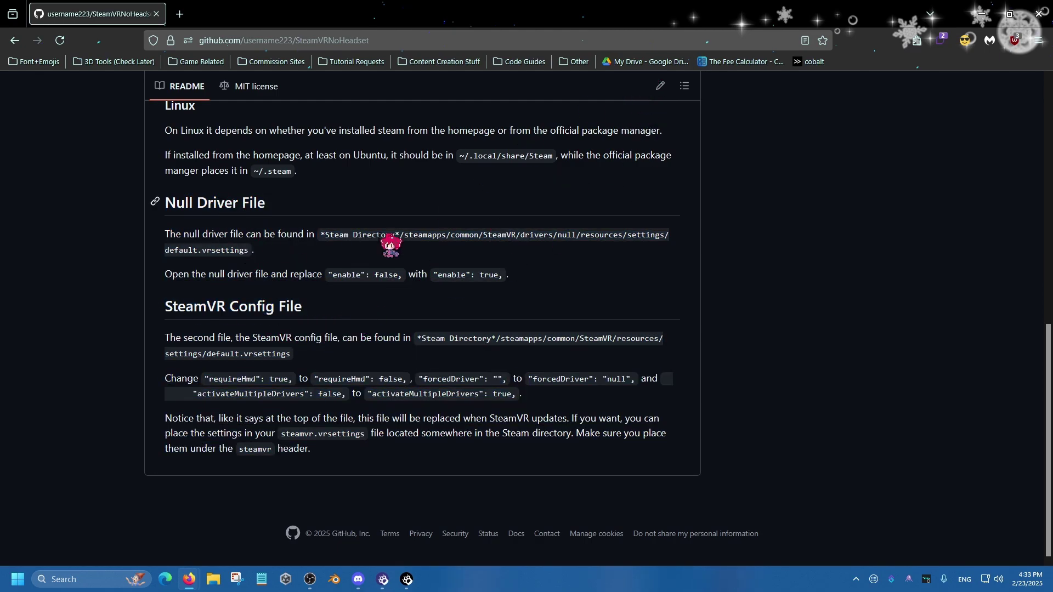
- Switch to File Explorer and open the Steam folder under C:\Program Files (x86)
{"action": "left_click", "coordinate": [214, 575]}
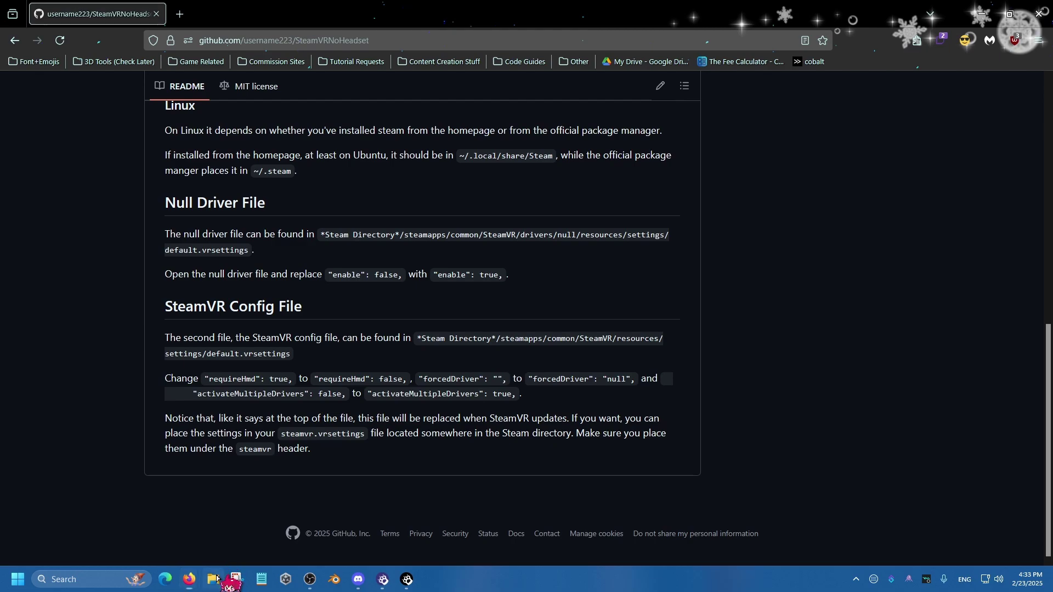
{"action": "scroll", "coordinate": [244, 387], "scroll_direction": "down", "scroll_amount": 3}
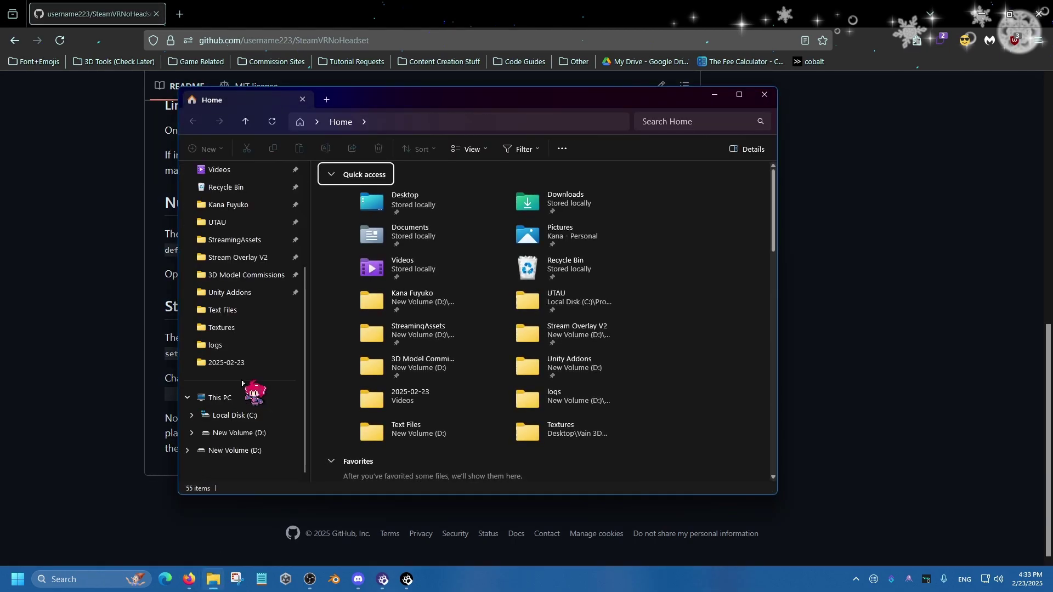
{"action": "left_click", "coordinate": [244, 418]}
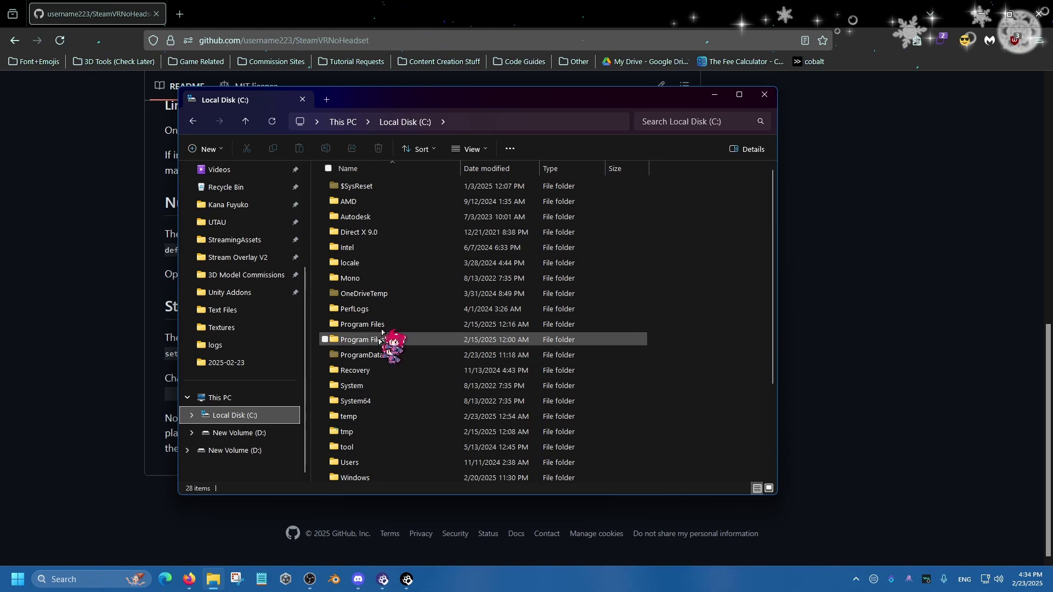
{"action": "left_click_drag", "start_coordinate": [414, 99], "coordinate": [437, 98]}
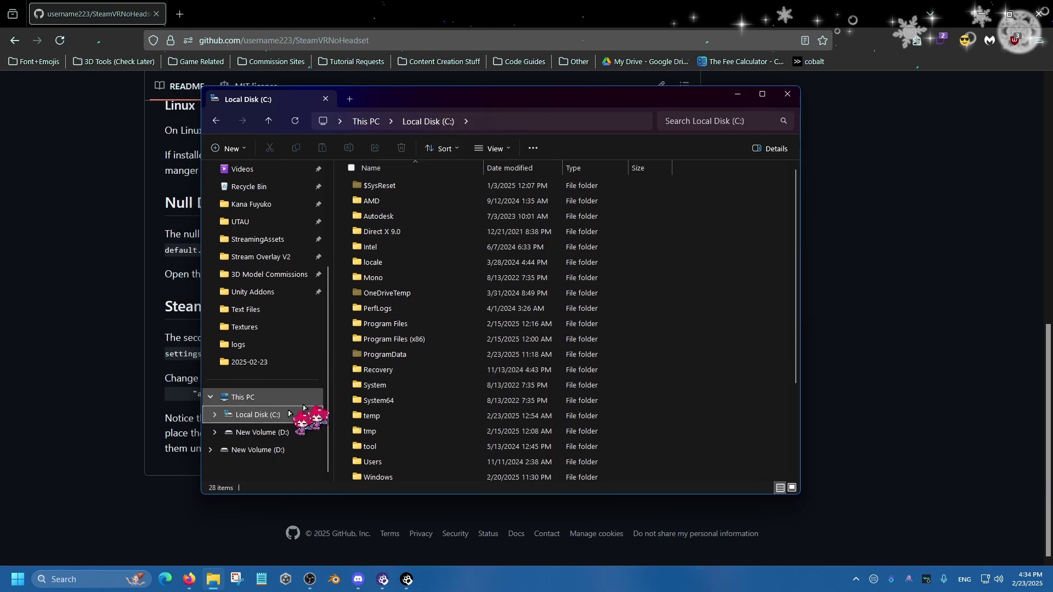
{"action": "double_click", "coordinate": [421, 339]}
{"action": "scroll", "coordinate": [421, 341], "scroll_direction": "down", "scroll_amount": 9}
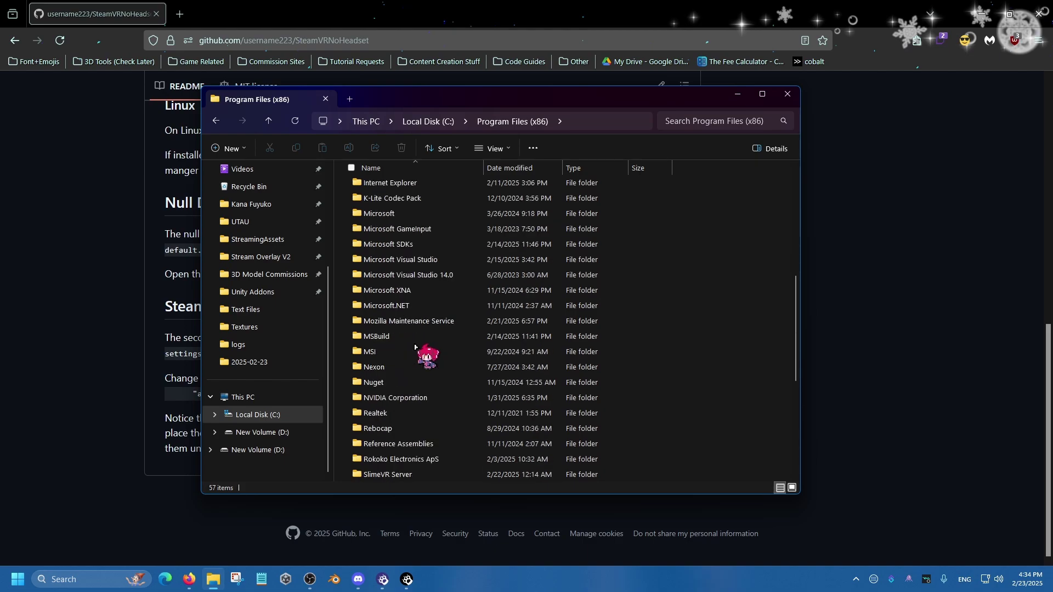
{"action": "scroll", "coordinate": [412, 346], "scroll_direction": "down", "scroll_amount": 2}
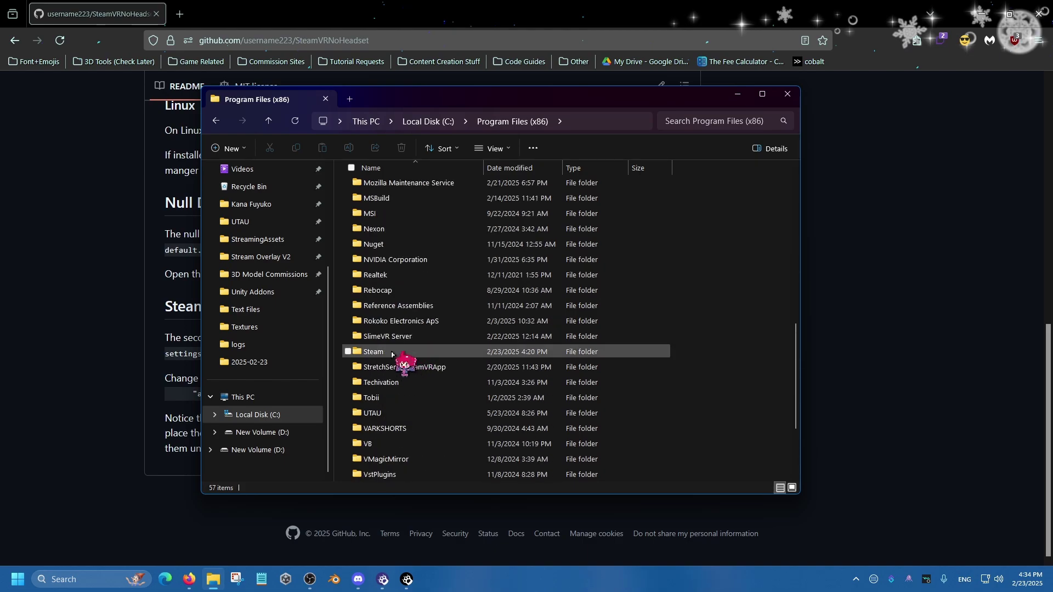
{"action": "double_click", "coordinate": [392, 354]}
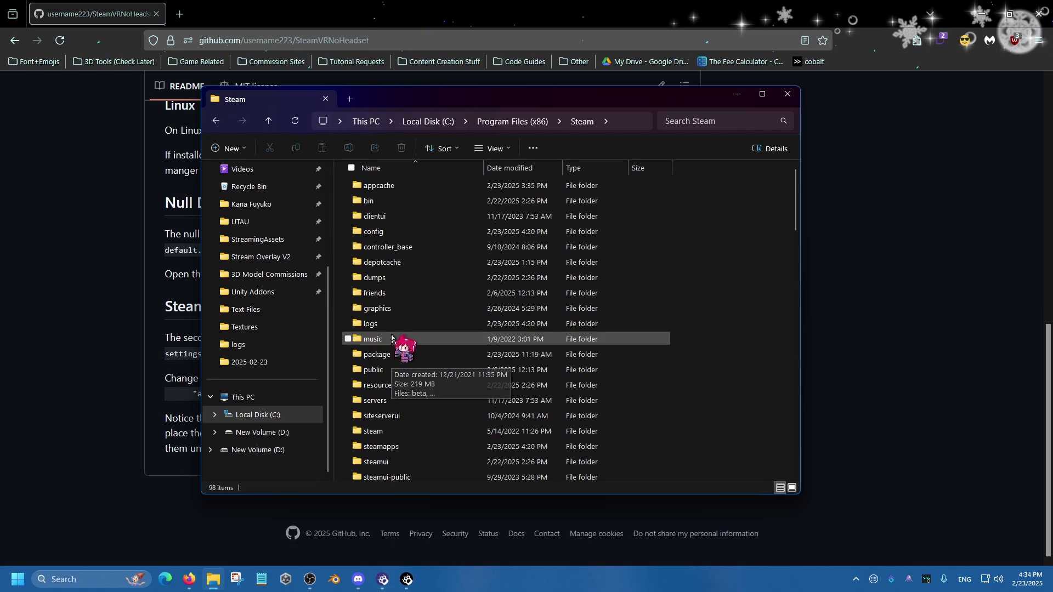
- Browse through steamapps, common and SteamVR to open the SteamVR drivers folder
{"action": "double_click", "coordinate": [403, 448]}
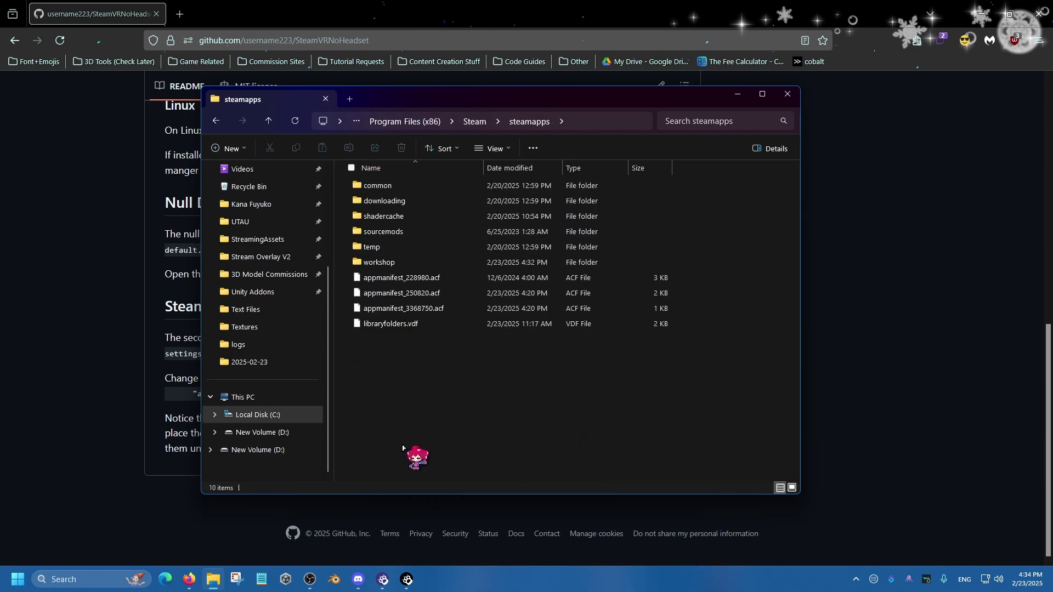
{"action": "double_click", "coordinate": [393, 191]}
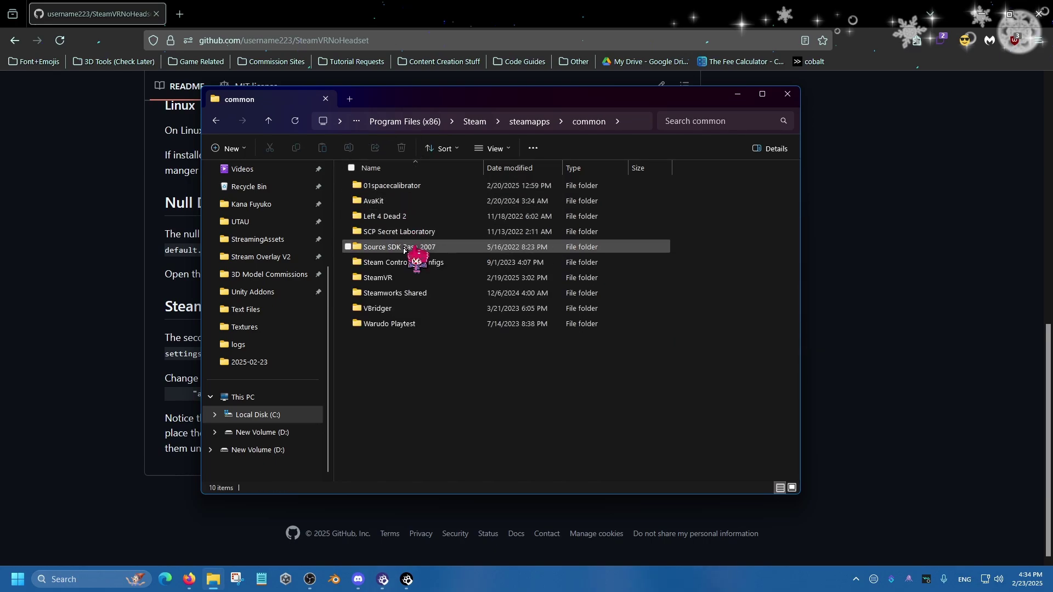
{"action": "double_click", "coordinate": [401, 278]}
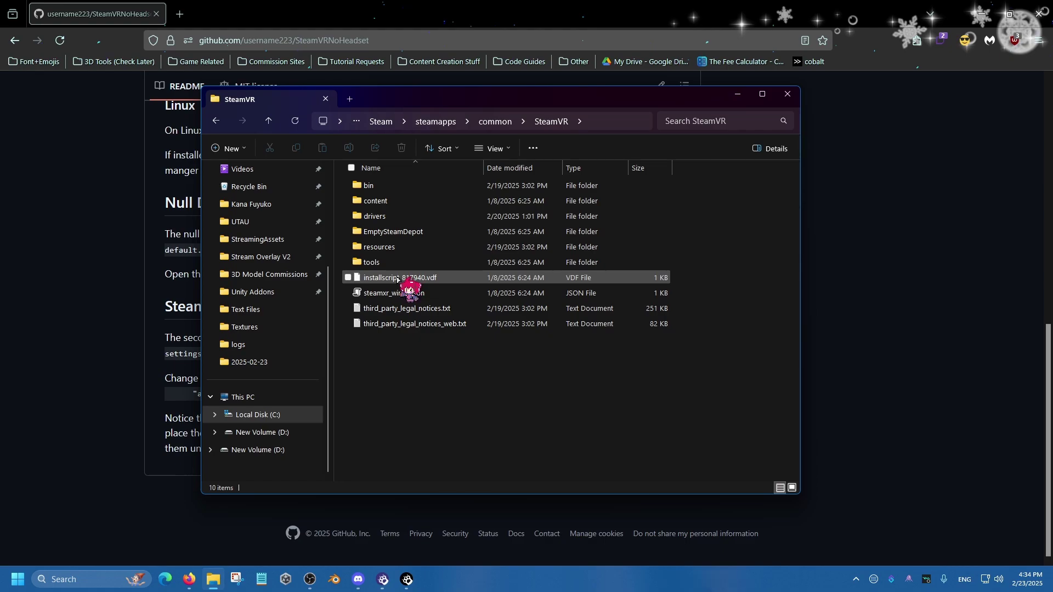
{"action": "double_click", "coordinate": [392, 217]}
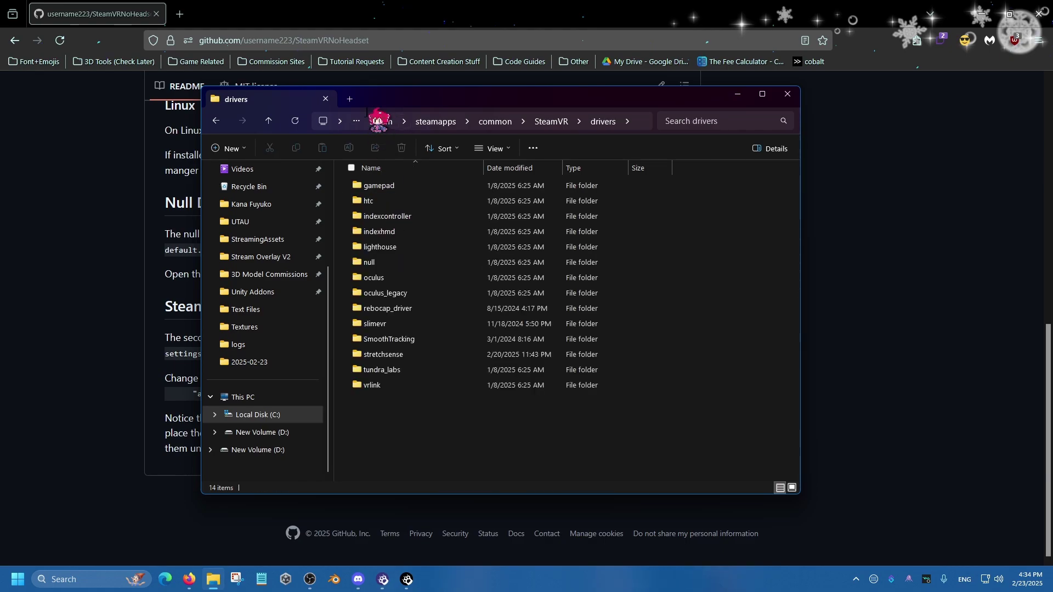
- Move the folder window aside to uncover the README, and open the null driver's resources\settings folder
{"action": "left_click_drag", "start_coordinate": [366, 109], "coordinate": [514, 117]}
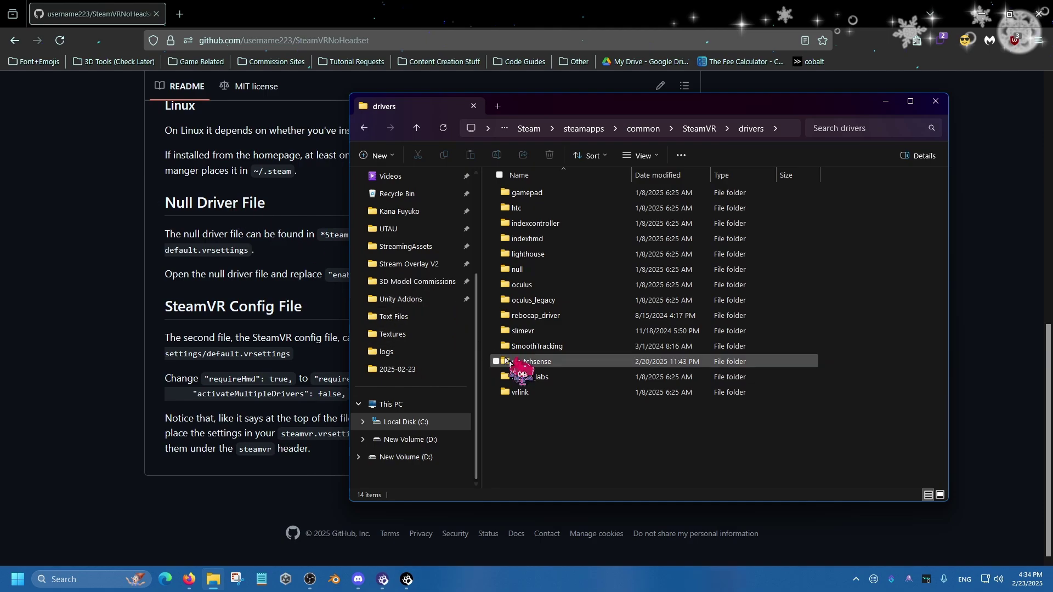
{"action": "left_click", "coordinate": [528, 274]}
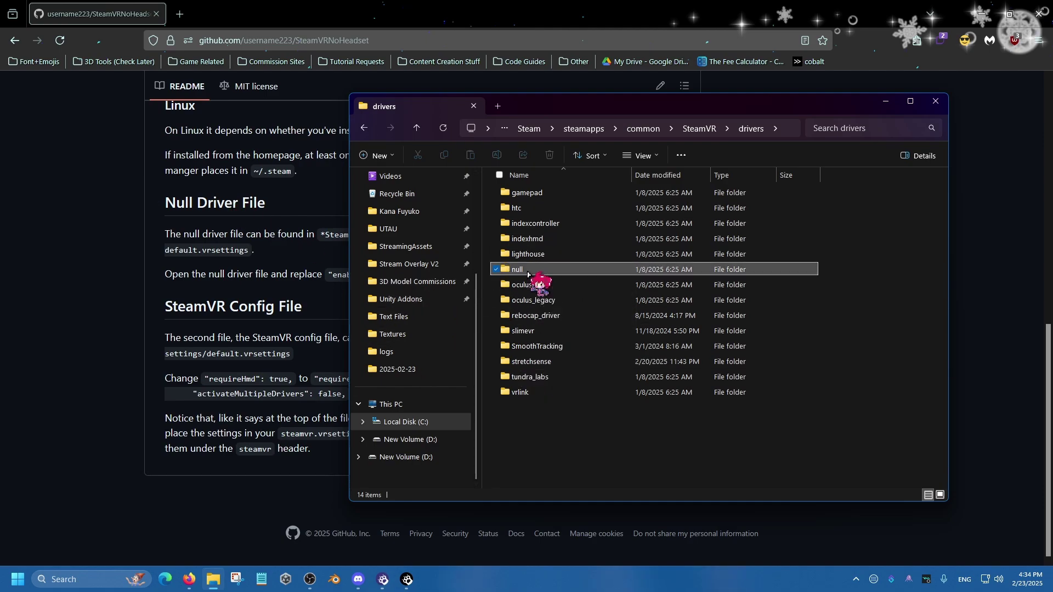
{"action": "double_click", "coordinate": [527, 273]}
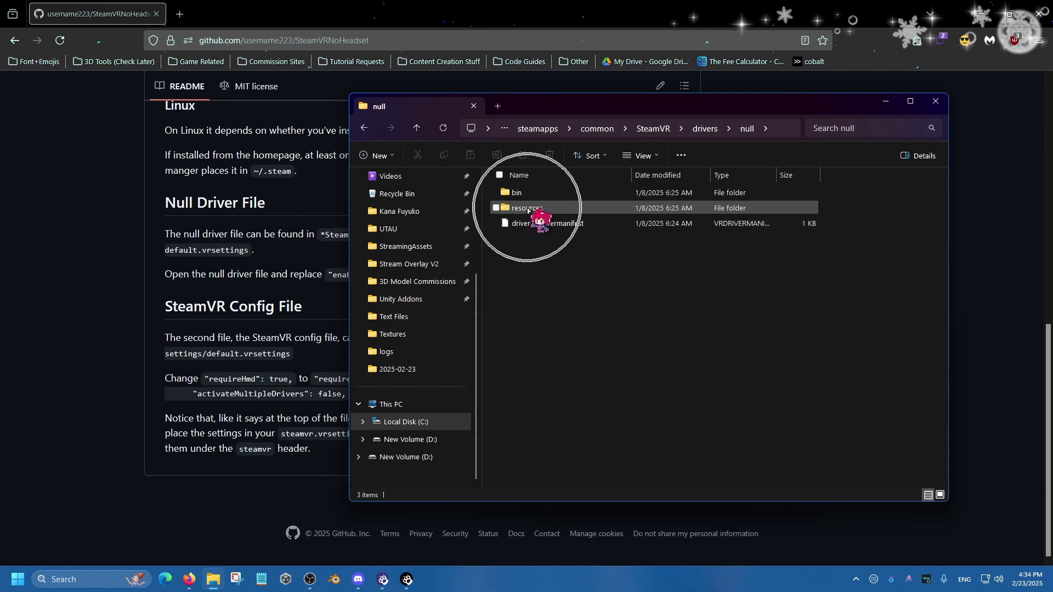
{"action": "double_click", "coordinate": [528, 208]}
{"action": "left_click", "coordinate": [529, 193]}
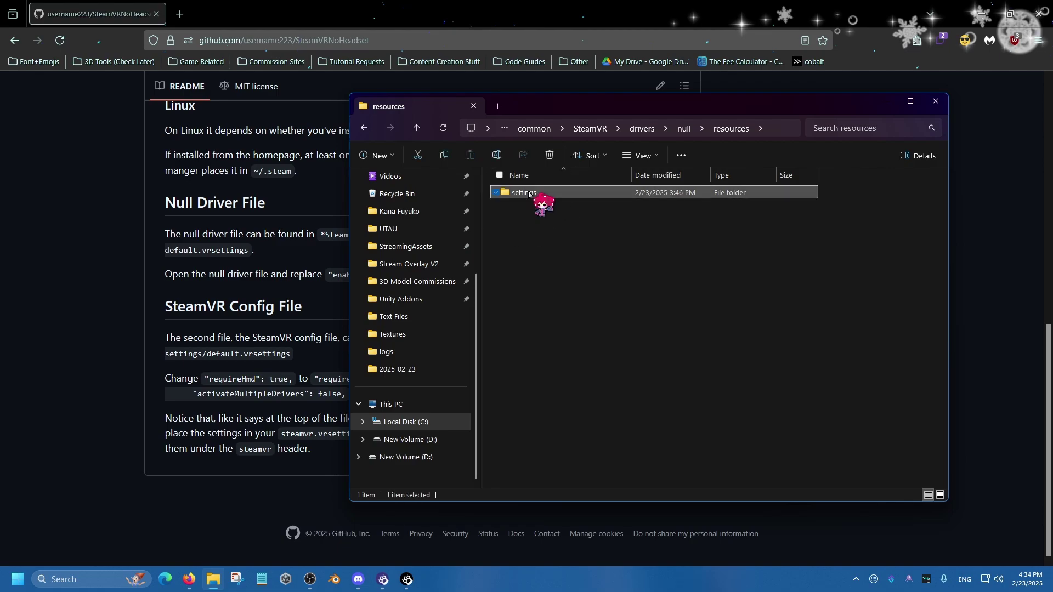
{"action": "double_click", "coordinate": [529, 193]}
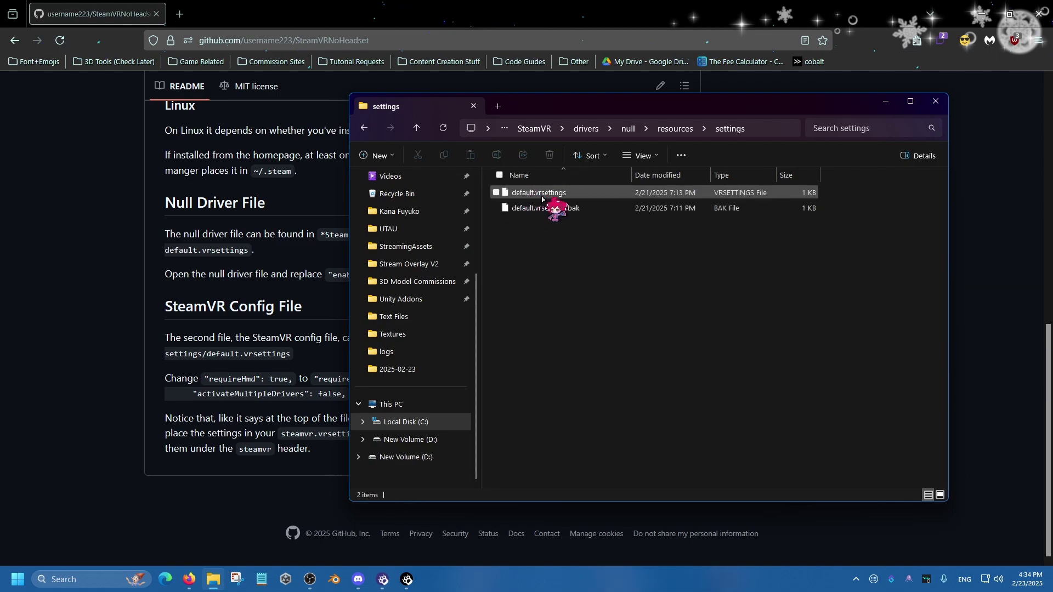
- Open the null driver's default.vrsettings file in Notepad++ and reposition the editor window
{"action": "right_click", "coordinate": [543, 198]}
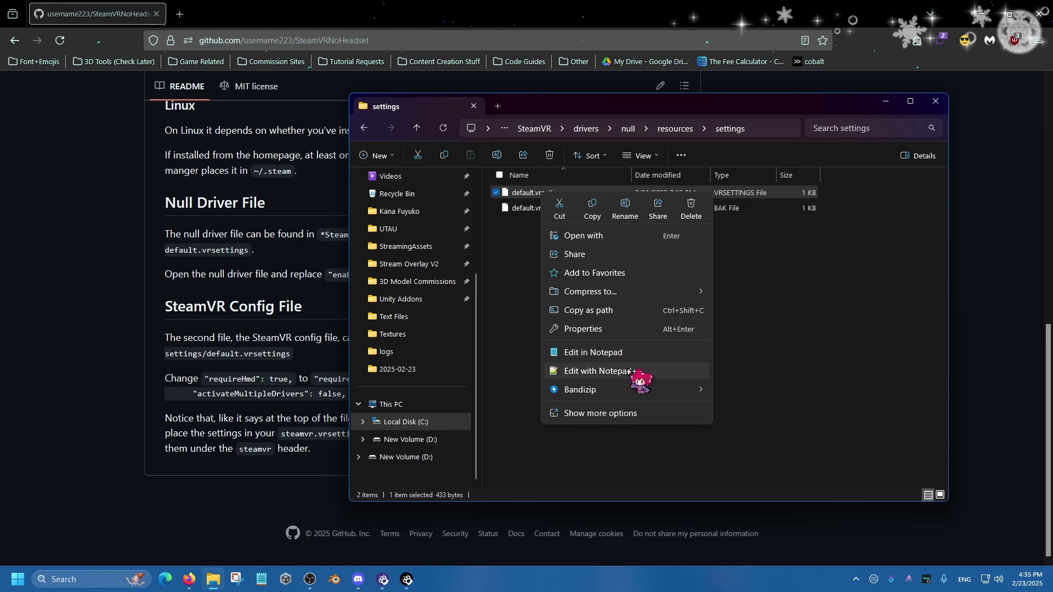
{"action": "left_click", "coordinate": [598, 376]}
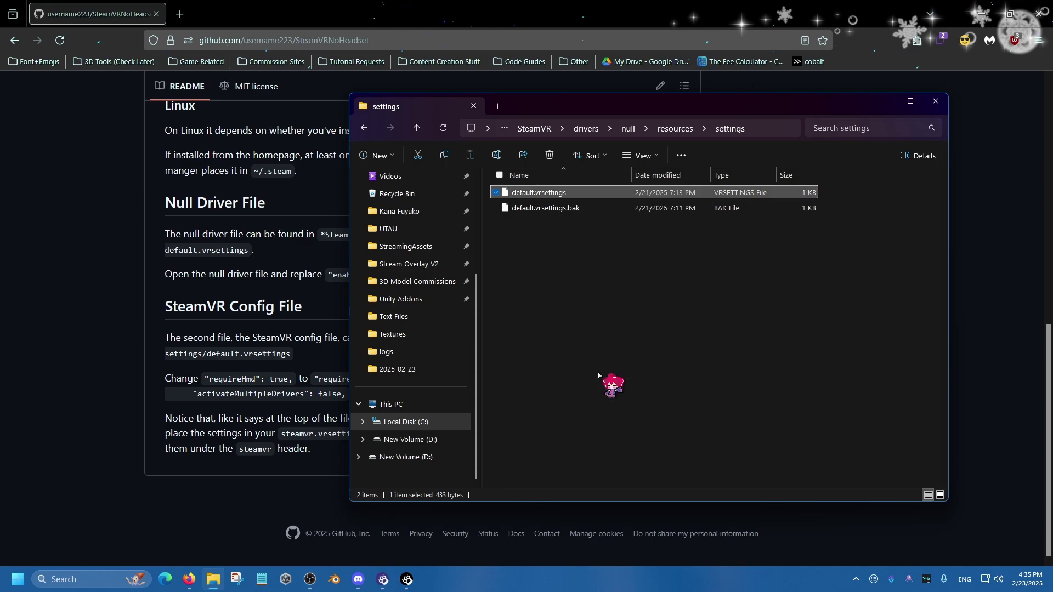
{"action": "left_click_drag", "start_coordinate": [427, 75], "coordinate": [518, 87]}
- Set the "enable" value under driver_null to false
{"action": "left_click_drag", "start_coordinate": [465, 165], "coordinate": [376, 166]}
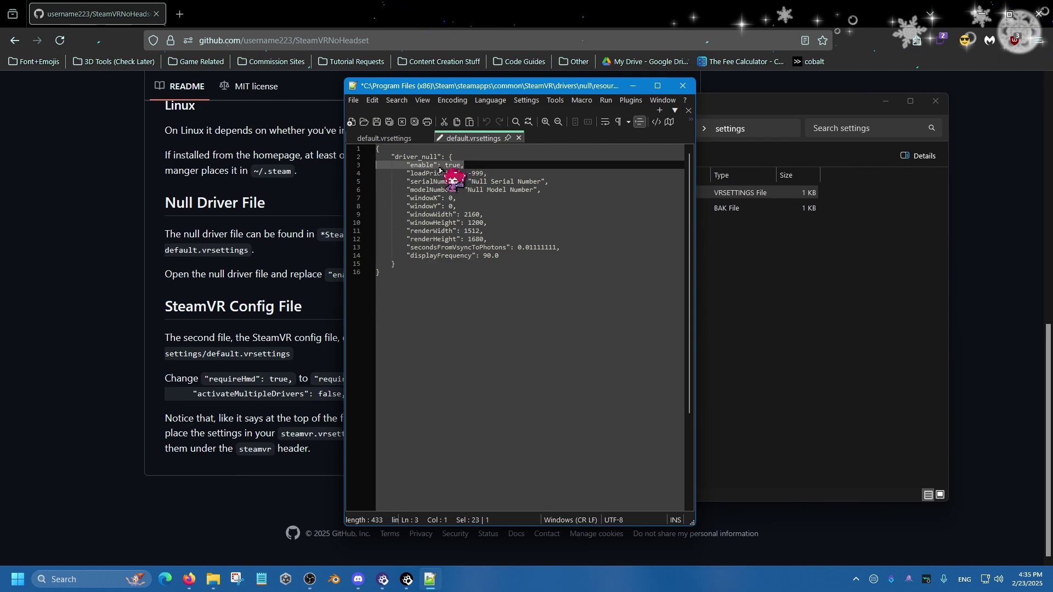
{"action": "left_click_drag", "start_coordinate": [465, 165], "coordinate": [446, 165]}
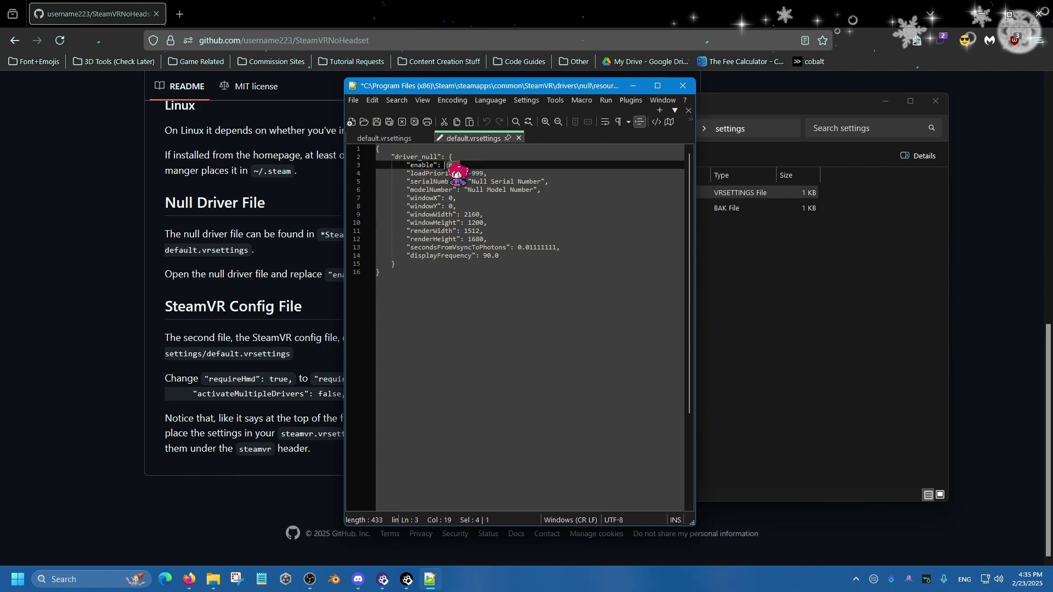
{"action": "type", "text": "fqa"}
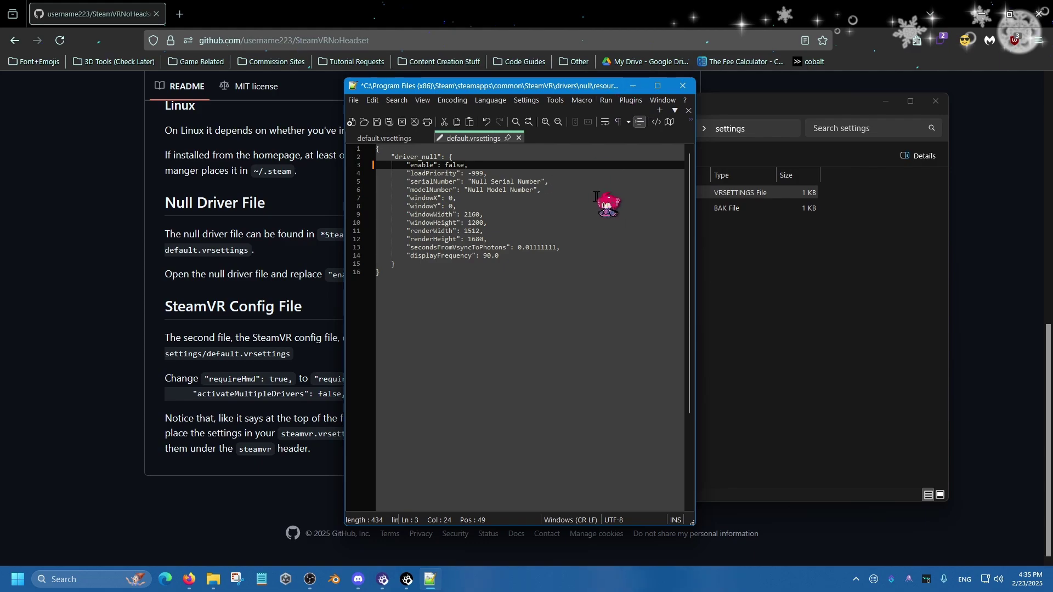
- Set the "enable" value under driver_null to true, keeping the comma after it
{"action": "left_click", "coordinate": [544, 190]}
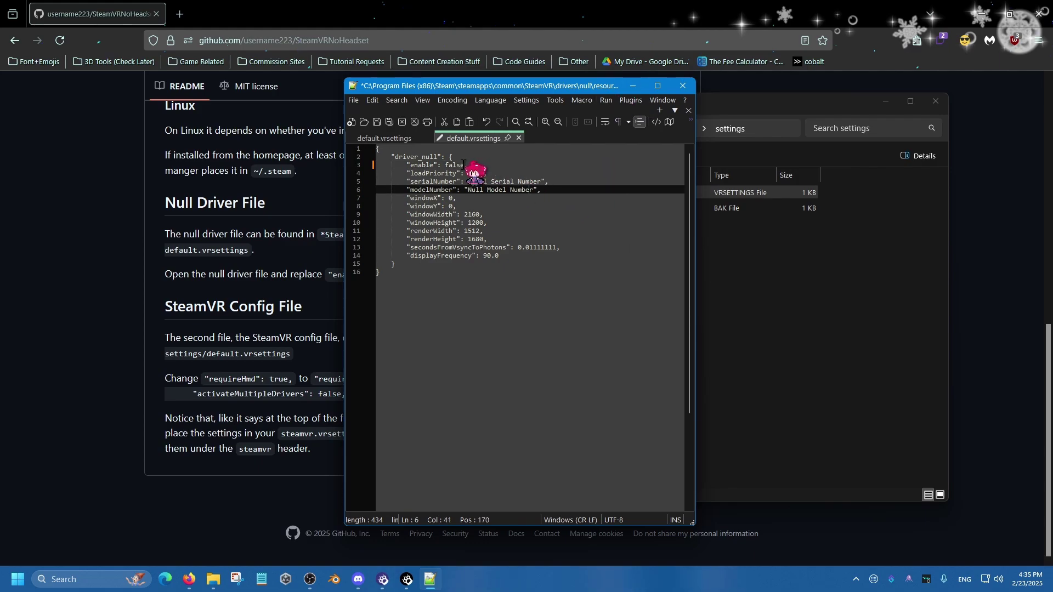
{"action": "left_click_drag", "start_coordinate": [464, 164], "coordinate": [449, 165]}
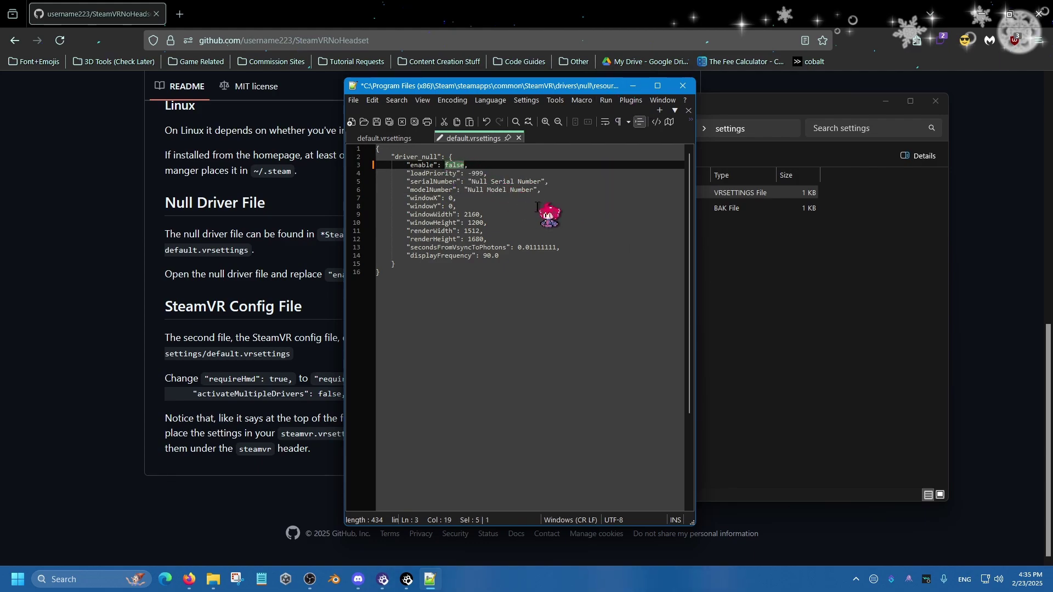
{"action": "type", "text": "true"}
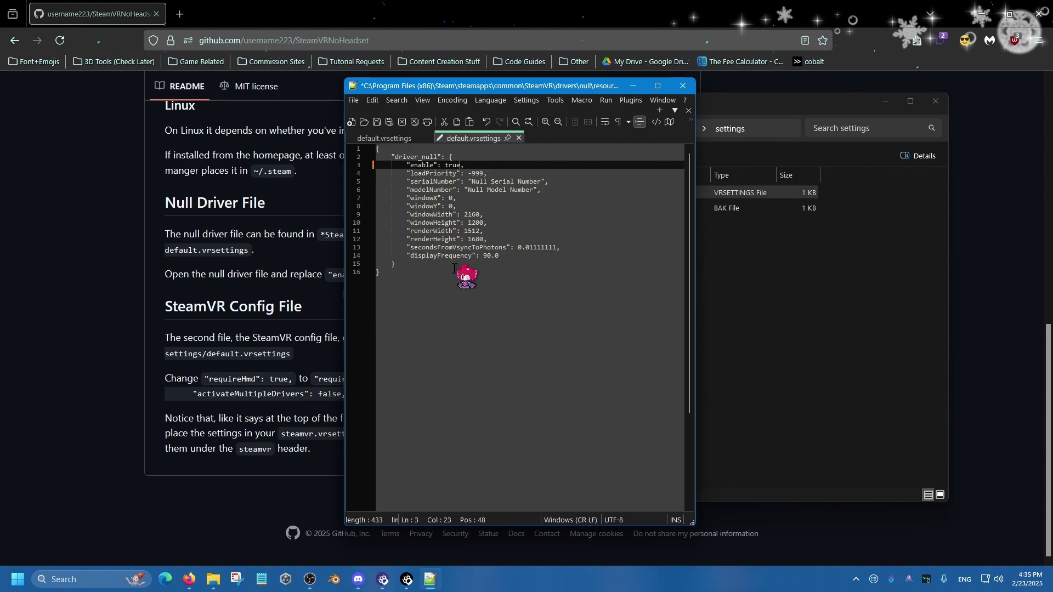
- Check the value and trailing comma on the driver_null "enable" line, and close the text editor
{"action": "left_click_drag", "start_coordinate": [513, 86], "coordinate": [482, 80]}
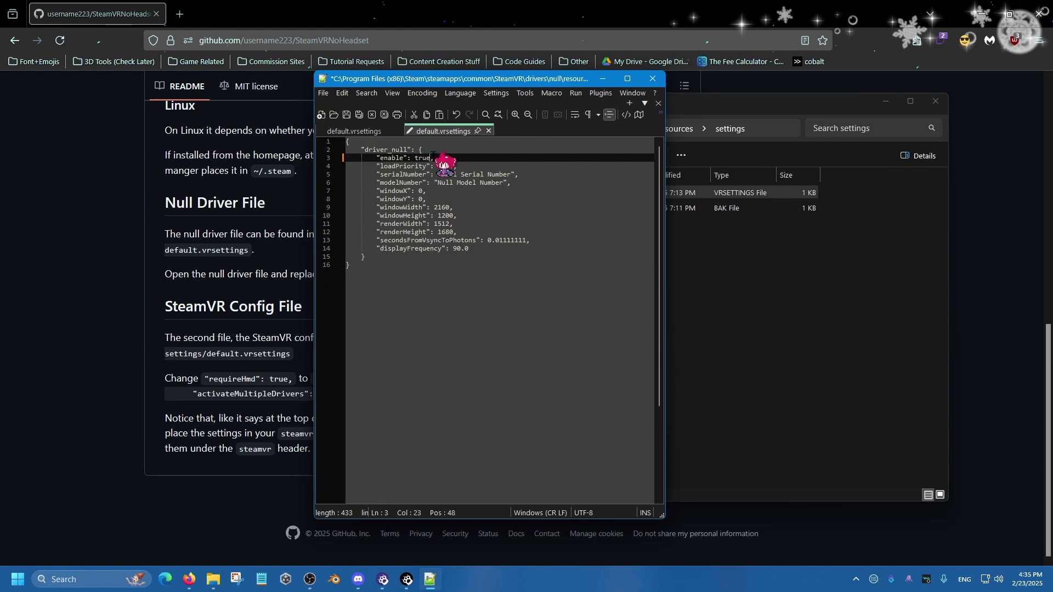
{"action": "left_click_drag", "start_coordinate": [439, 158], "coordinate": [412, 158]}
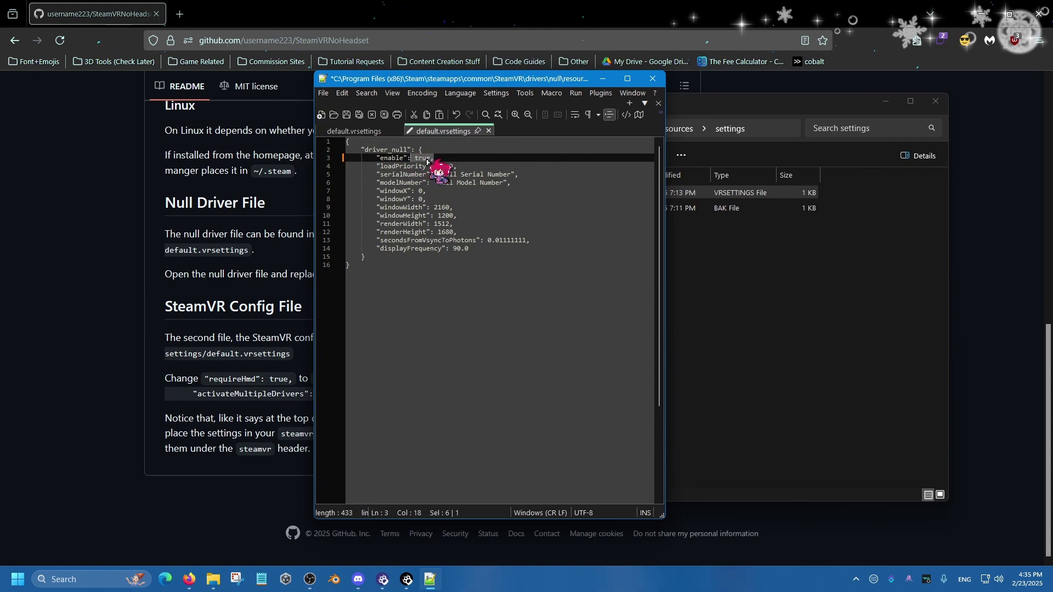
{"action": "left_click", "coordinate": [438, 158]}
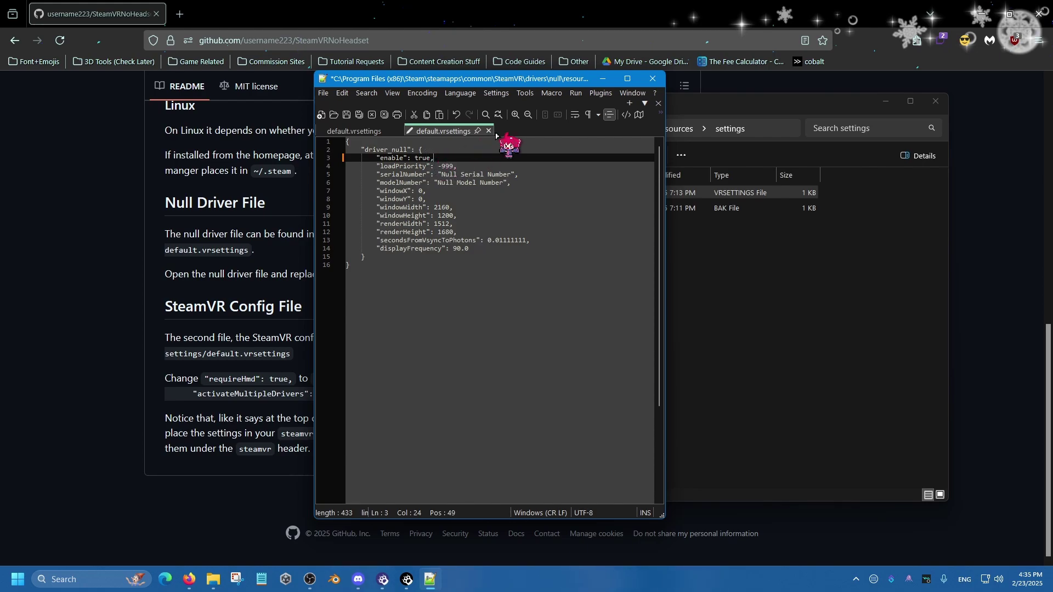
{"action": "left_click", "coordinate": [653, 79]}
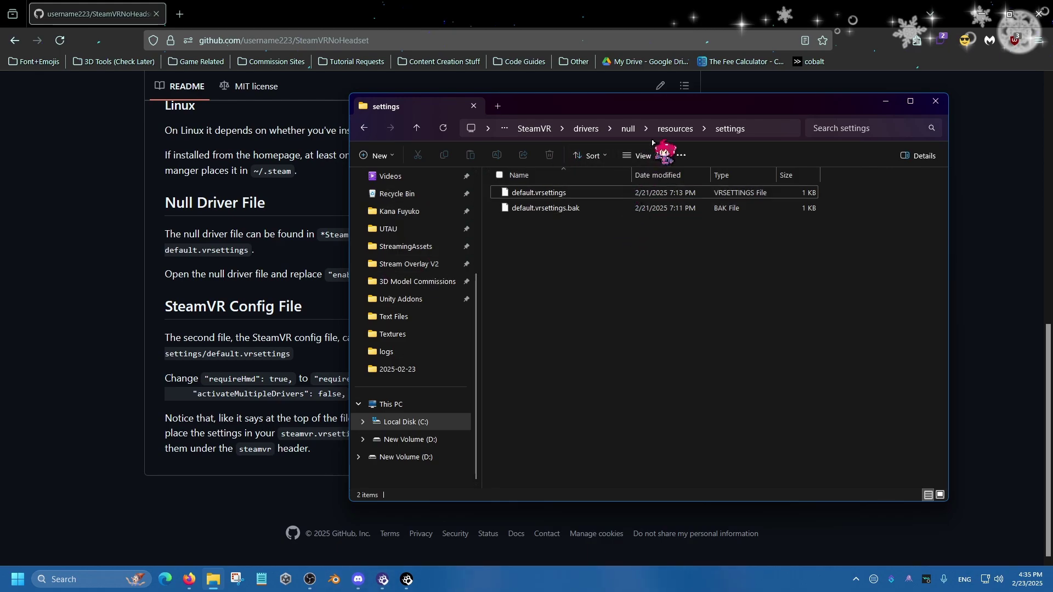
- Go back to the SteamVR folder and open its resources\settings folder
{"action": "left_click", "coordinate": [542, 131]}
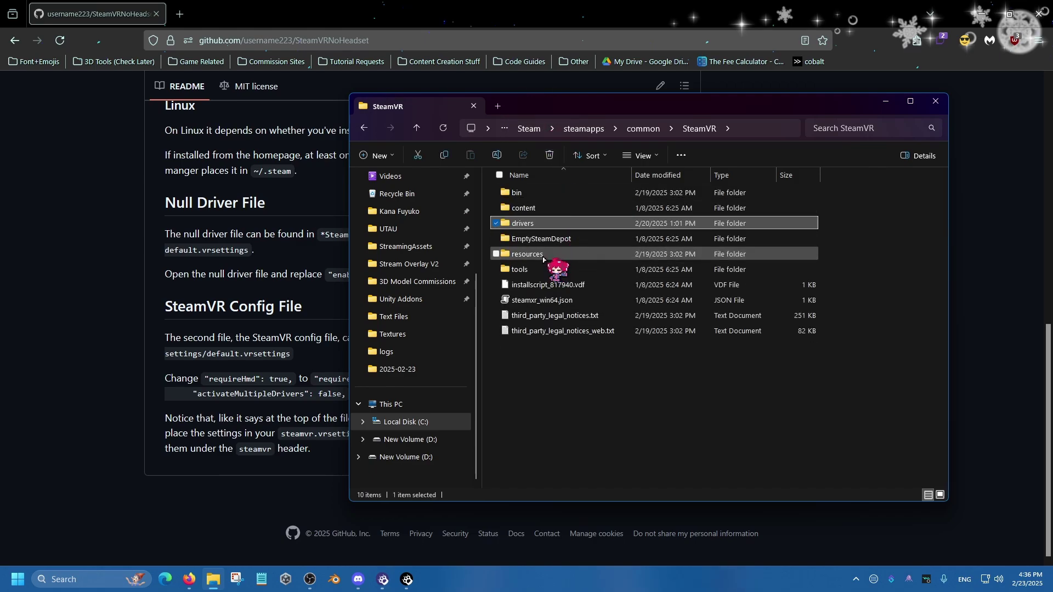
{"action": "double_click", "coordinate": [526, 254]}
{"action": "double_click", "coordinate": [543, 346]}
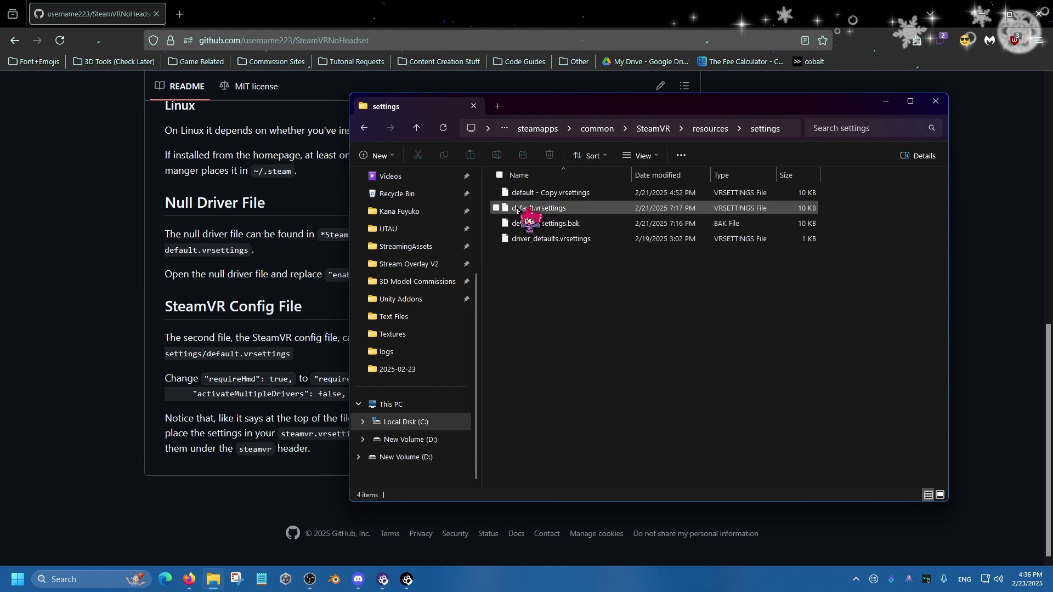
- Open default.vrsettings from the SteamVR resources\settings folder in Notepad++ and maximize the editor window
{"action": "left_click", "coordinate": [516, 209]}
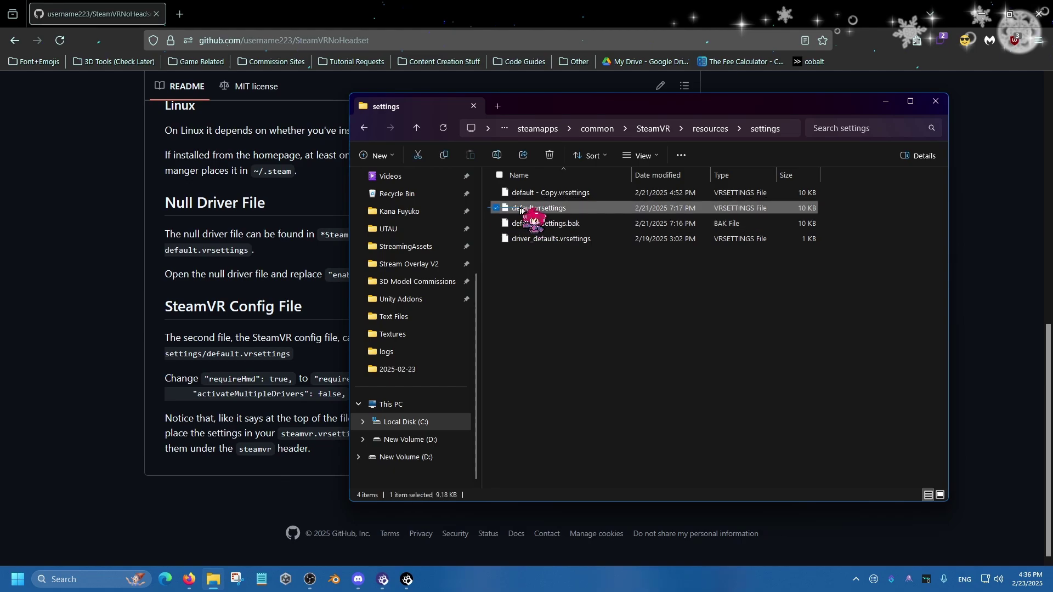
{"action": "left_click", "coordinate": [559, 209]}
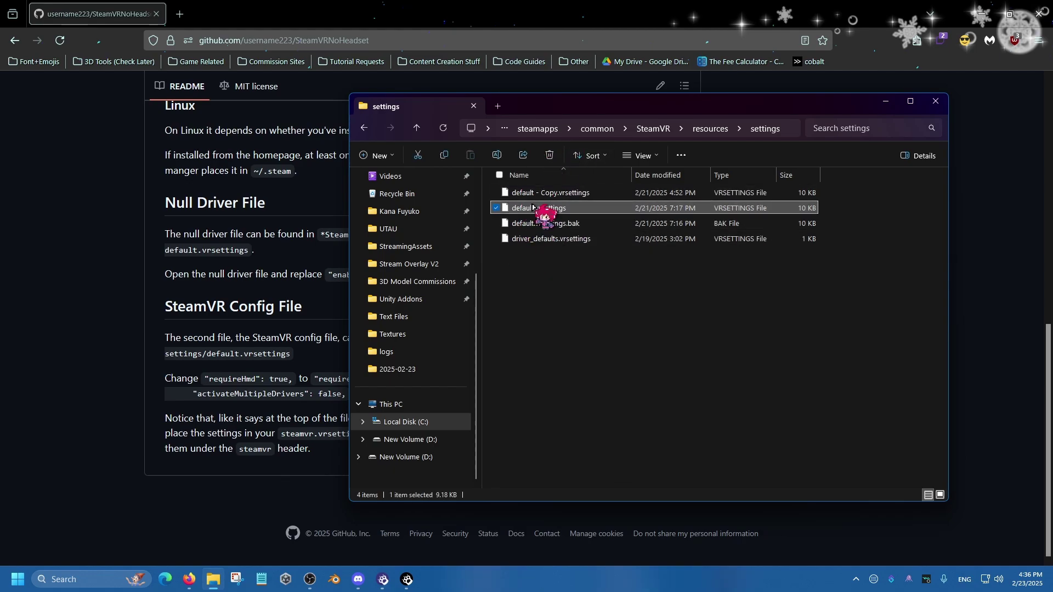
{"action": "left_click", "coordinate": [538, 210]}
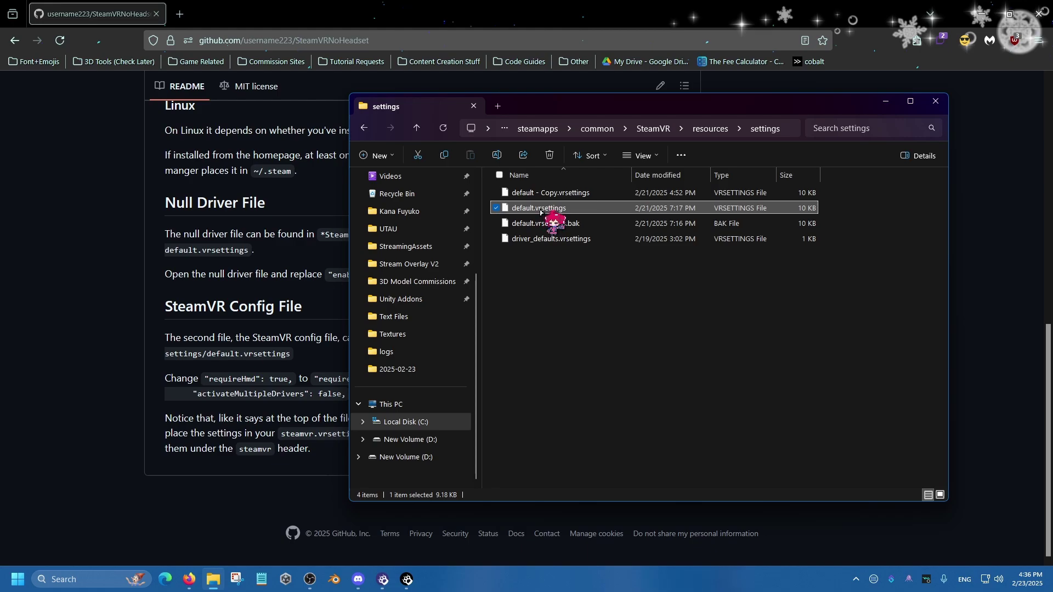
{"action": "right_click", "coordinate": [541, 212]}
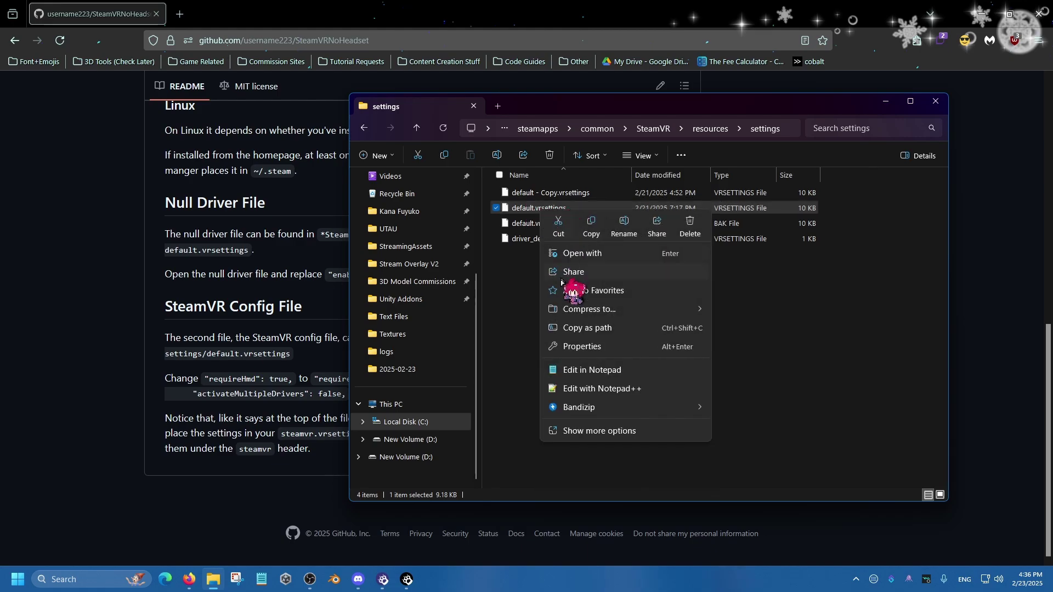
{"action": "left_click", "coordinate": [585, 390]}
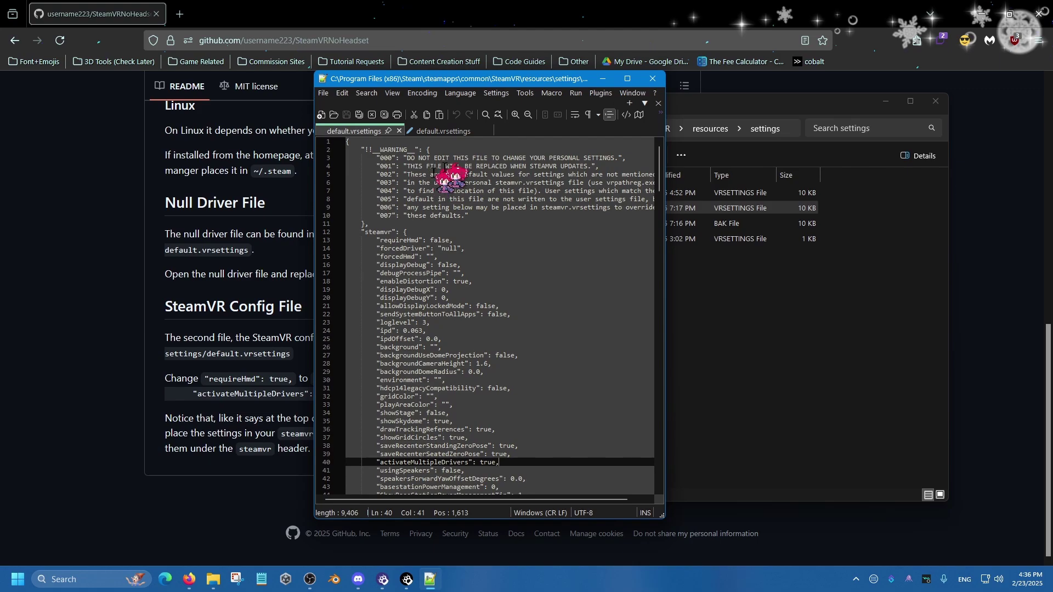
{"action": "left_click", "coordinate": [627, 79]}
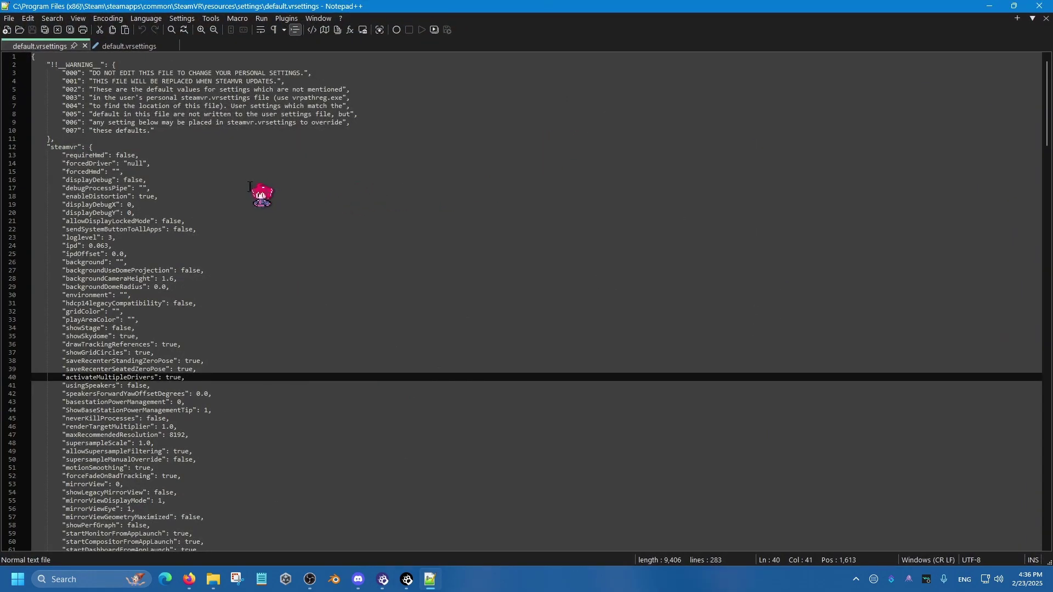
- Check the "requireHmd", "forcedDriver" and "forcedHmd" lines under the steamvr header, including their values and trailing commas
{"action": "left_click_drag", "start_coordinate": [136, 155], "coordinate": [40, 156]}
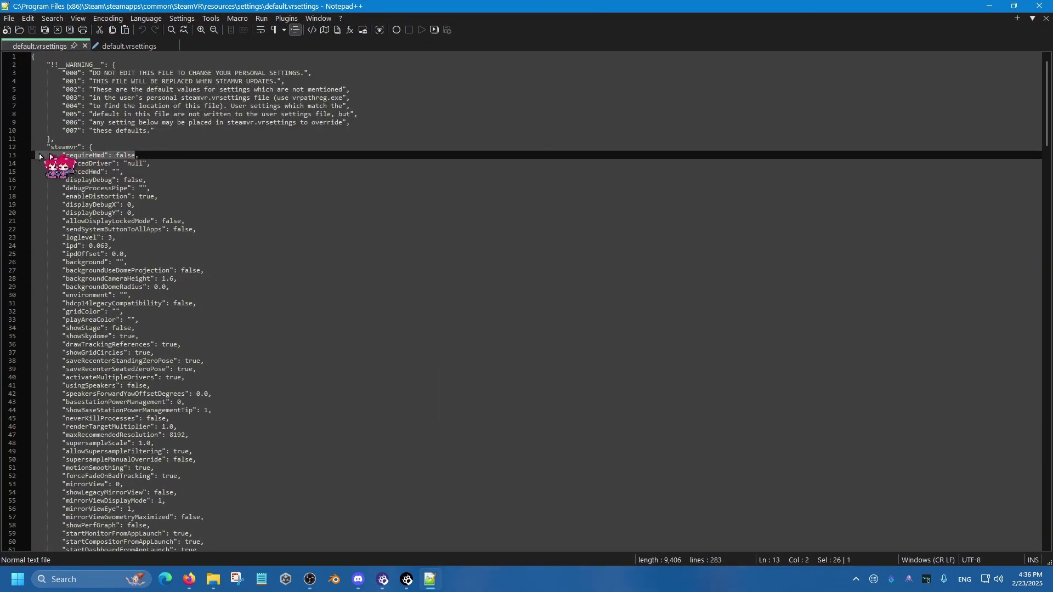
{"action": "left_click", "coordinate": [132, 156]}
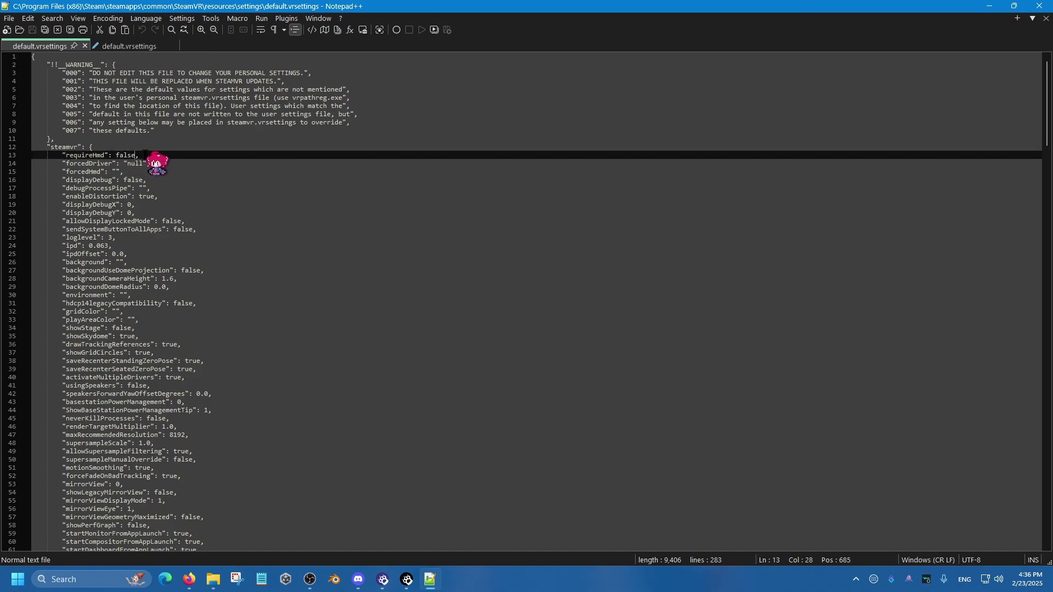
{"action": "left_click_drag", "start_coordinate": [141, 156], "coordinate": [43, 154]}
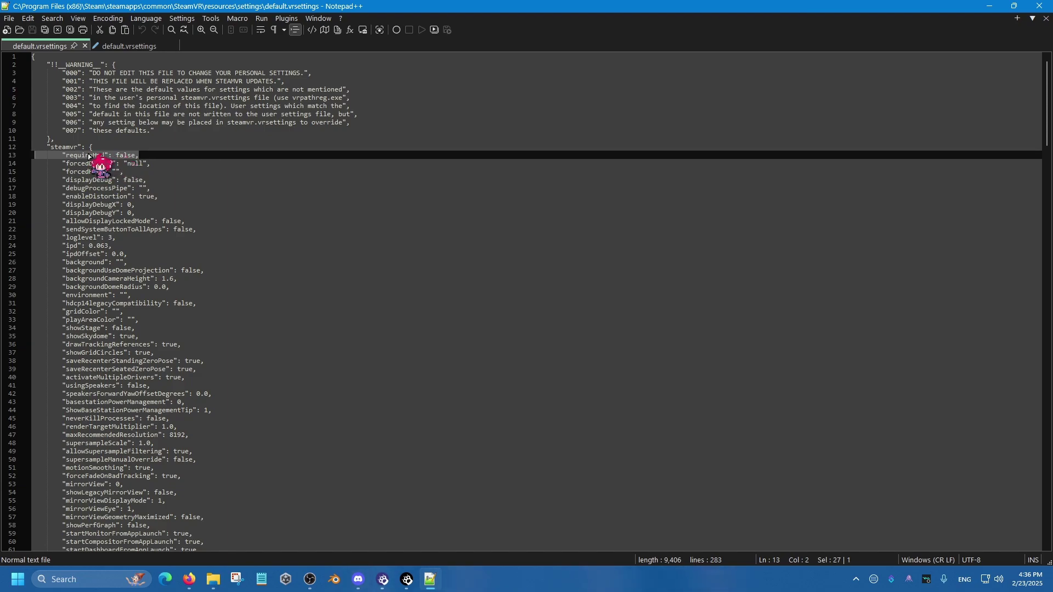
{"action": "left_click", "coordinate": [144, 155]}
{"action": "left_click_drag", "start_coordinate": [146, 164], "coordinate": [54, 164]}
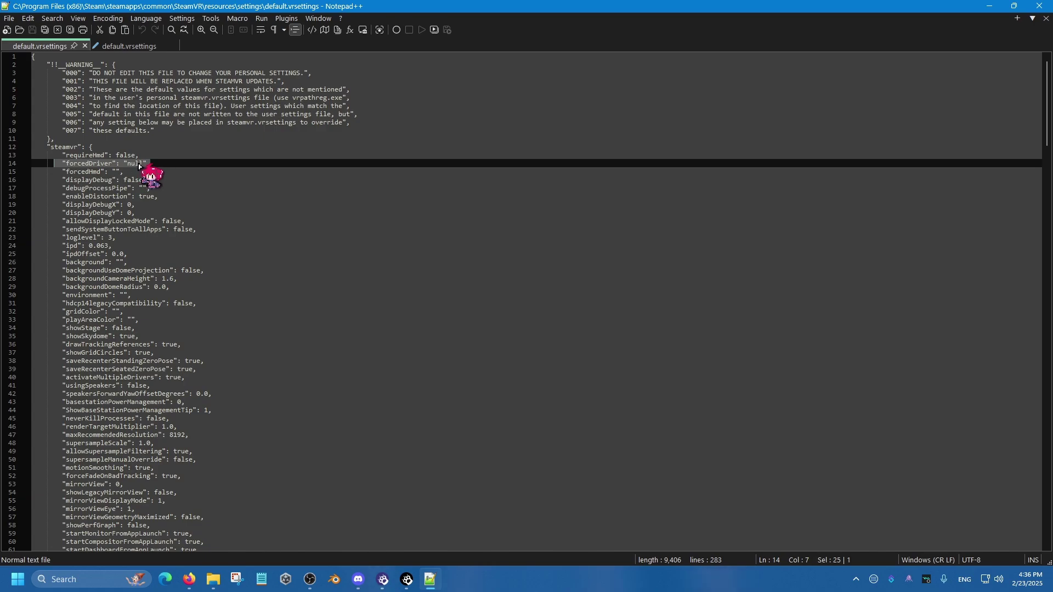
{"action": "left_click_drag", "start_coordinate": [141, 173], "coordinate": [41, 177]}
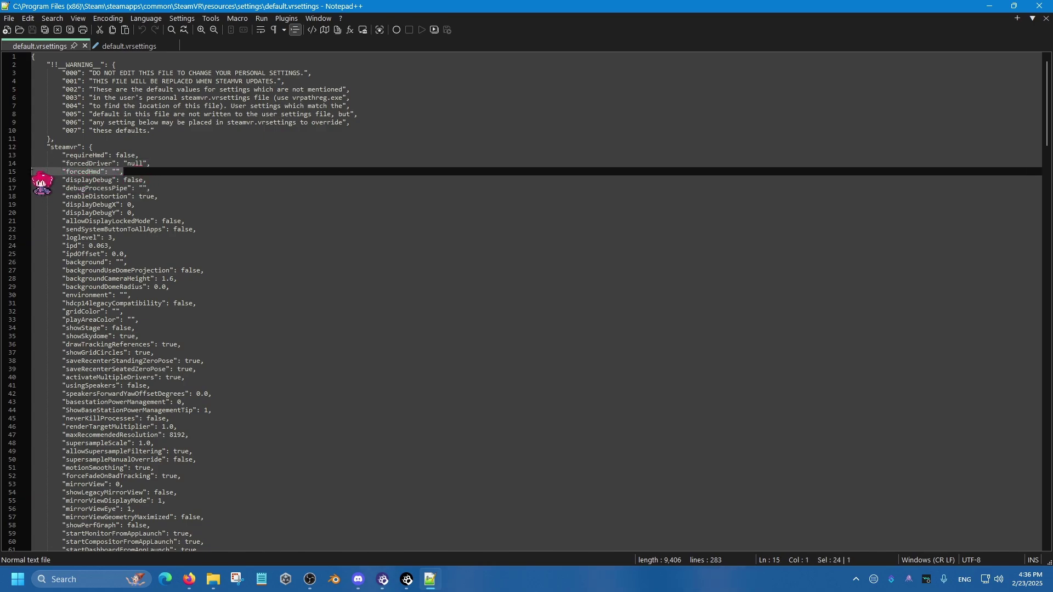
{"action": "left_click", "coordinate": [120, 172]}
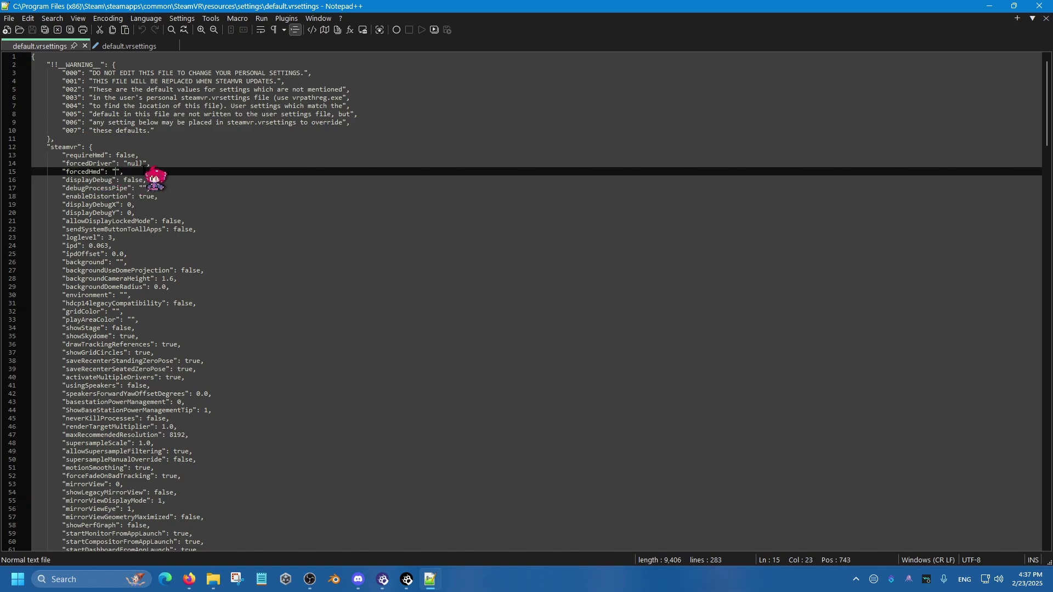
{"action": "left_click", "coordinate": [123, 172]}
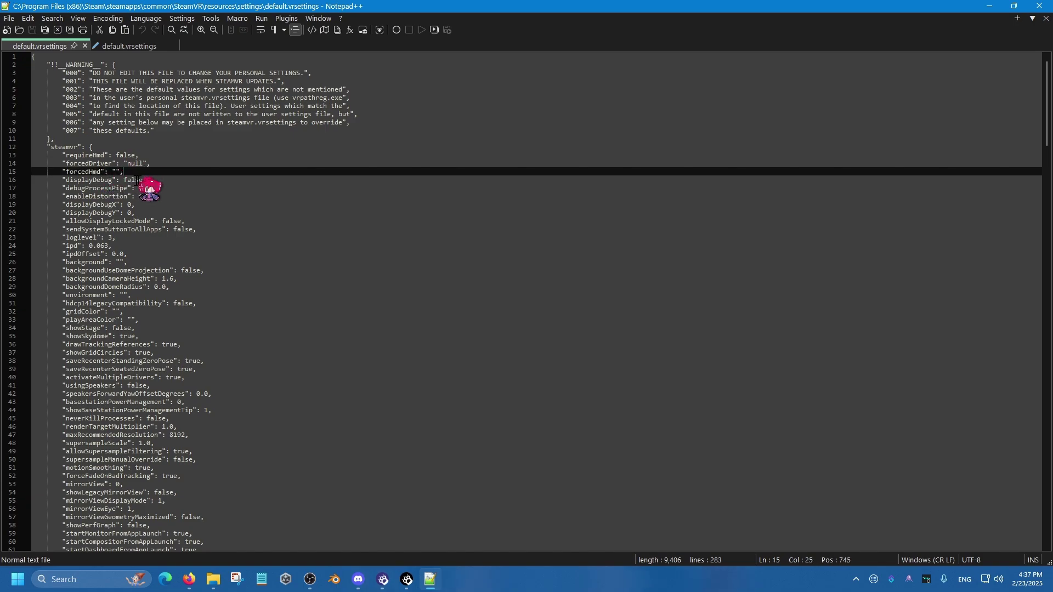
{"action": "left_click_drag", "start_coordinate": [124, 172], "coordinate": [31, 173]}
{"action": "left_click_drag", "start_coordinate": [142, 174], "coordinate": [36, 156]}
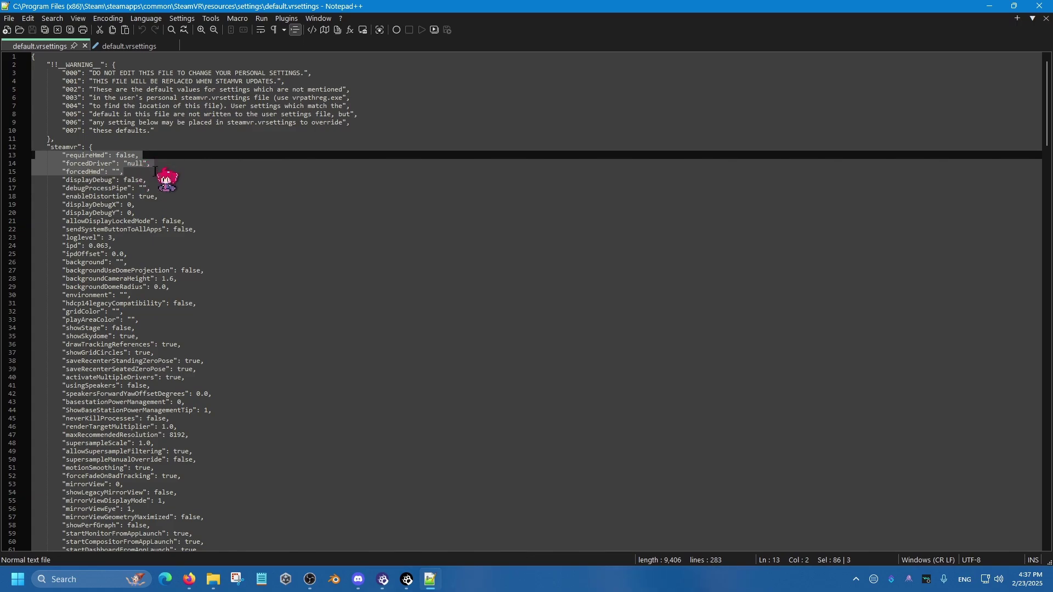
{"action": "left_click", "coordinate": [155, 172]}
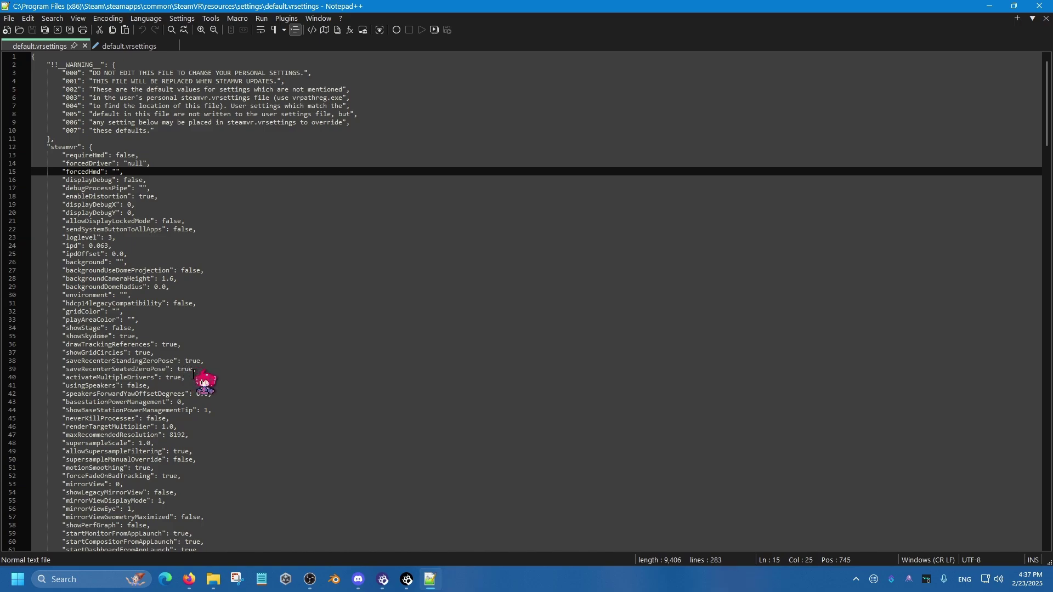
- Check the "activateMultipleDrivers" line under the steamvr header and close the text editor
{"action": "left_click_drag", "start_coordinate": [194, 374], "coordinate": [44, 378]}
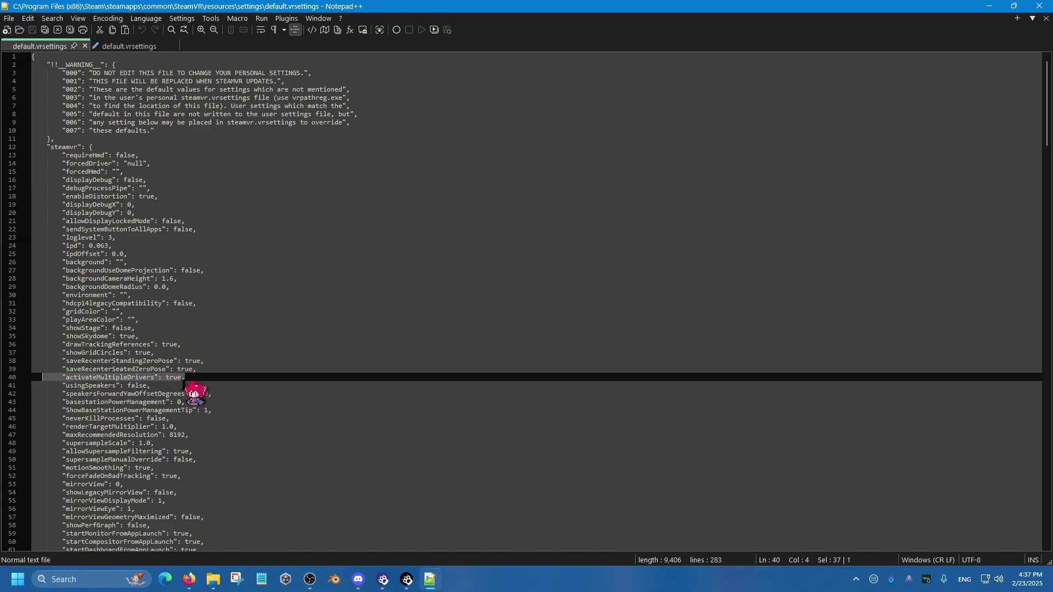
{"action": "key", "text": "ctrl+c"}
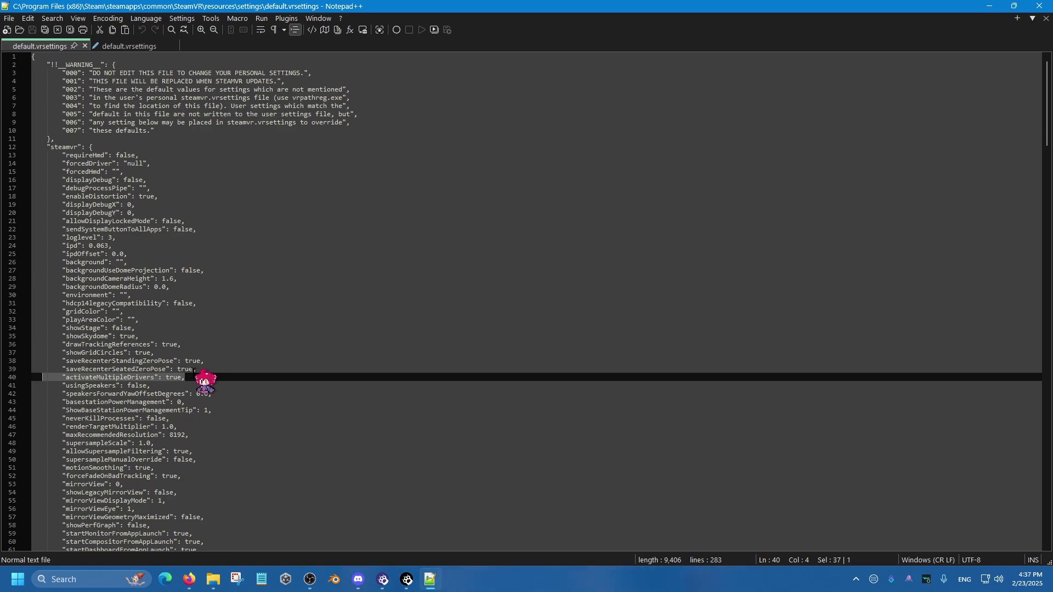
{"action": "left_click", "coordinate": [187, 378]}
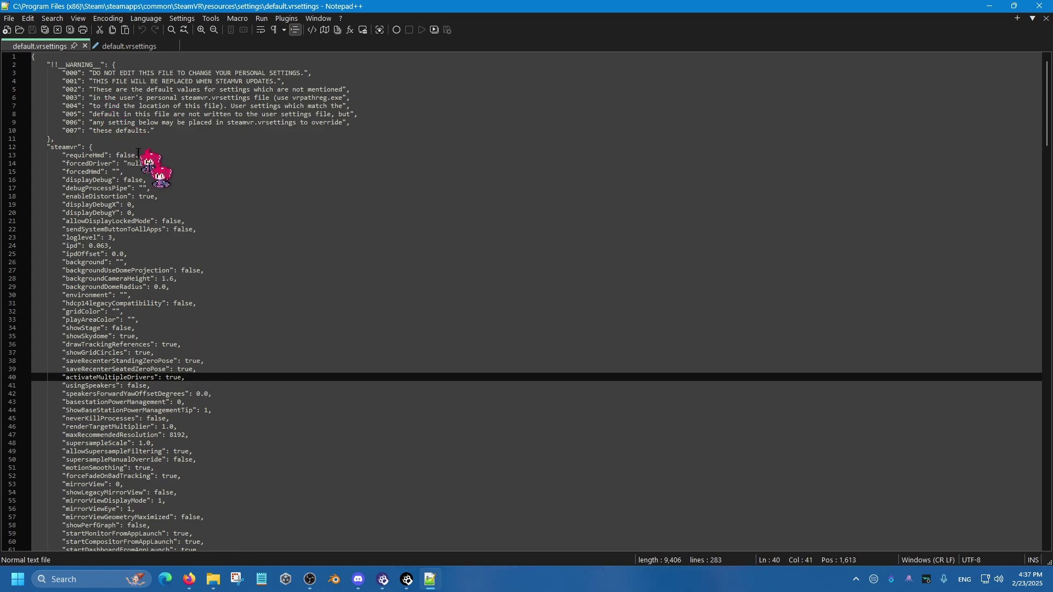
{"action": "double_click", "coordinate": [403, 5]}
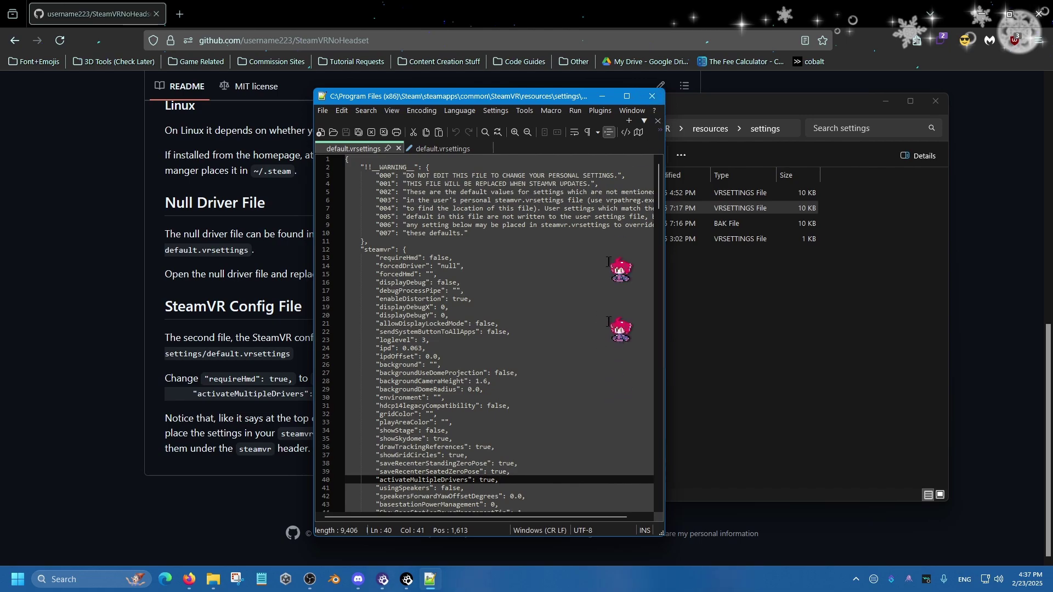
{"action": "left_click", "coordinate": [651, 96]}
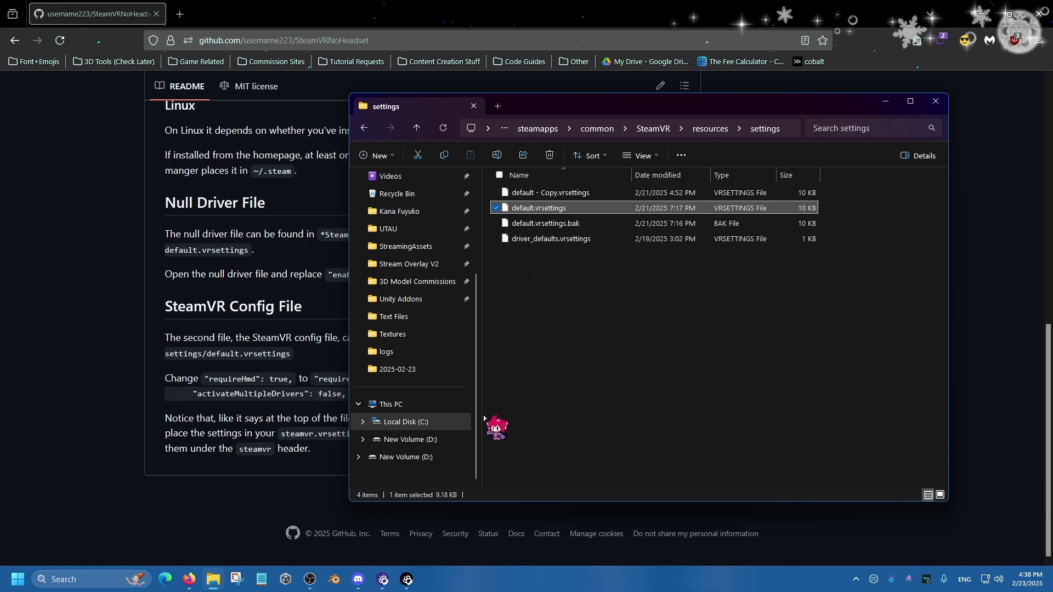
- Look at the backup file default - Copy.vrsettings and close the settings folder window
{"action": "left_click", "coordinate": [554, 336]}
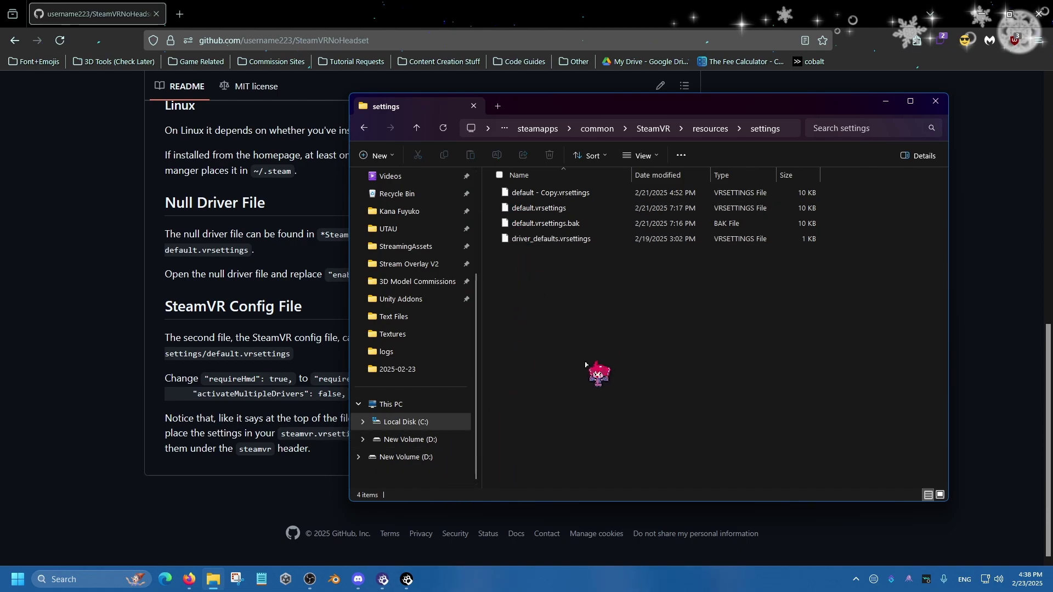
{"action": "left_click", "coordinate": [495, 193]}
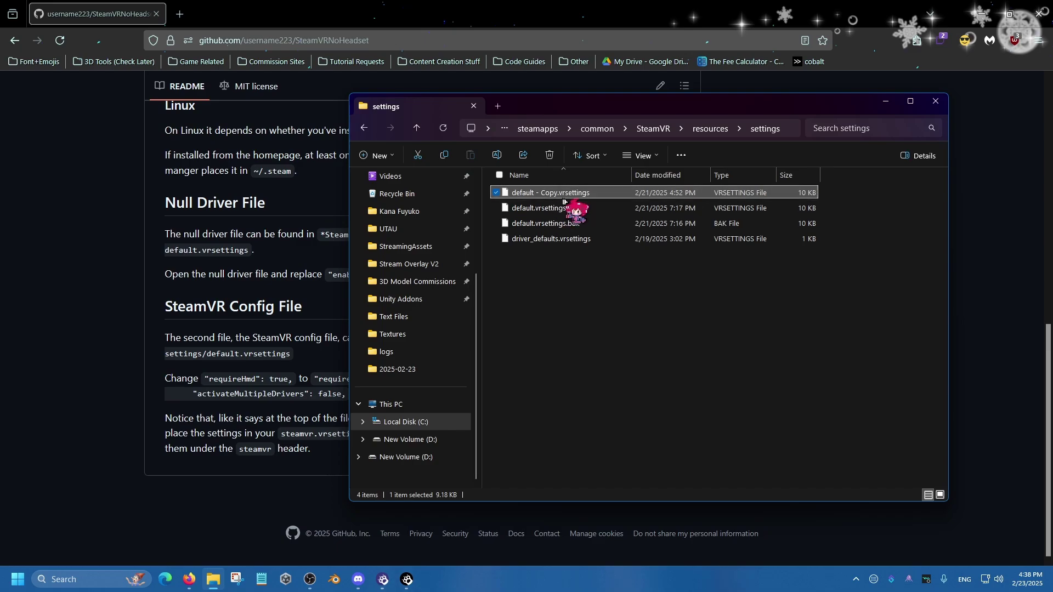
{"action": "left_click", "coordinate": [590, 368]}
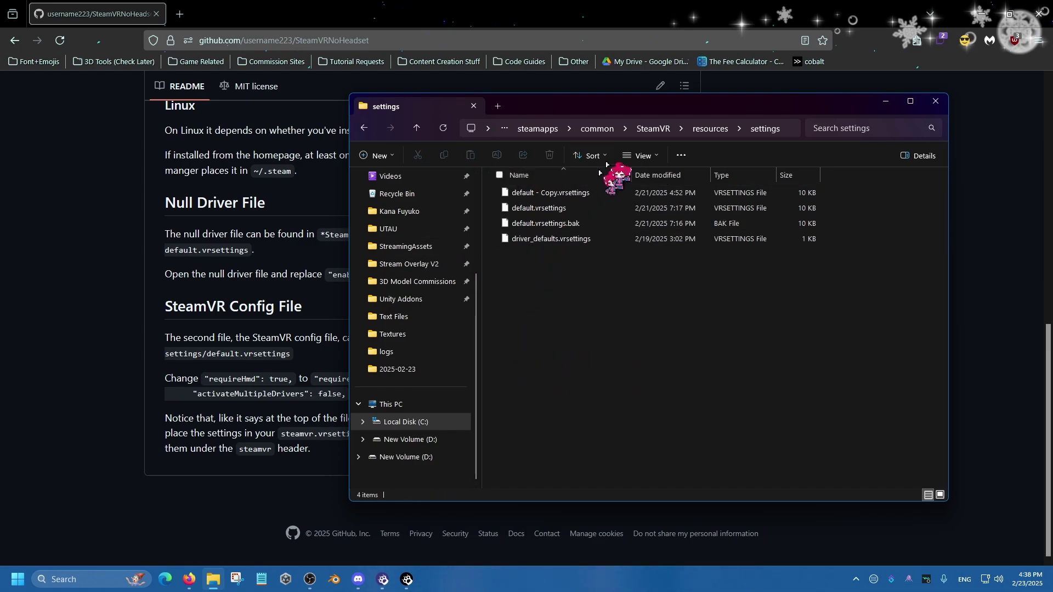
{"action": "left_click_drag", "start_coordinate": [634, 104], "coordinate": [504, 98]}
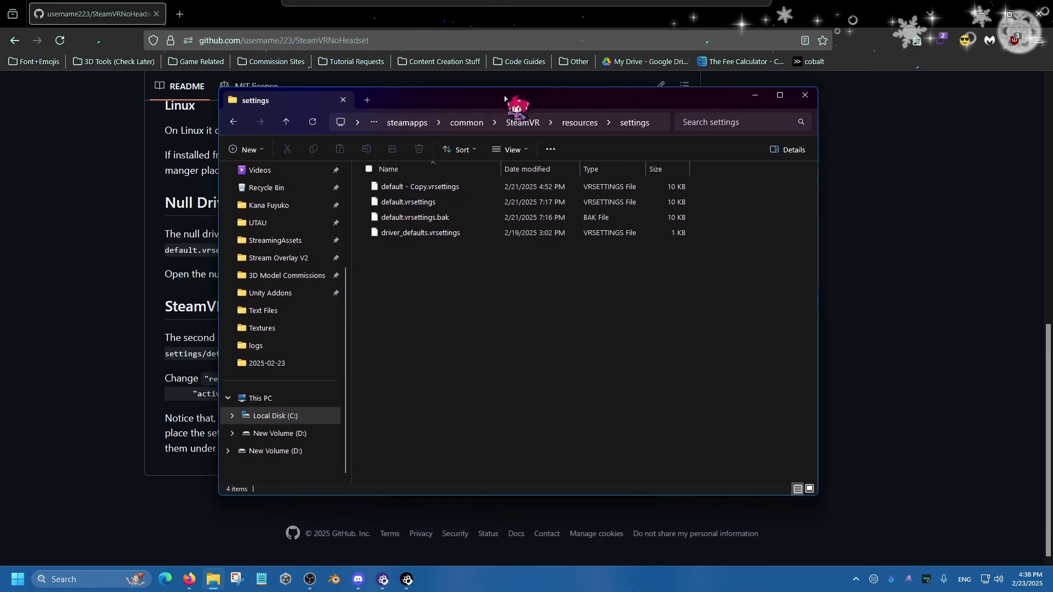
{"action": "left_click", "coordinate": [804, 96]}
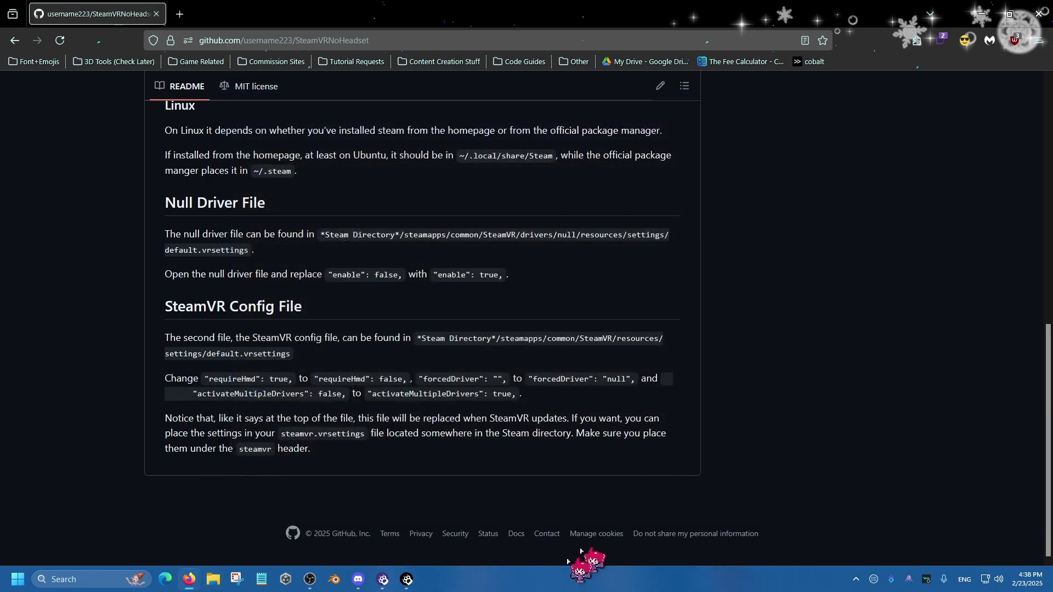
- Switch to the Warudo window and launch SteamVR by searching for "steamvr"
{"action": "left_click", "coordinate": [383, 579]}
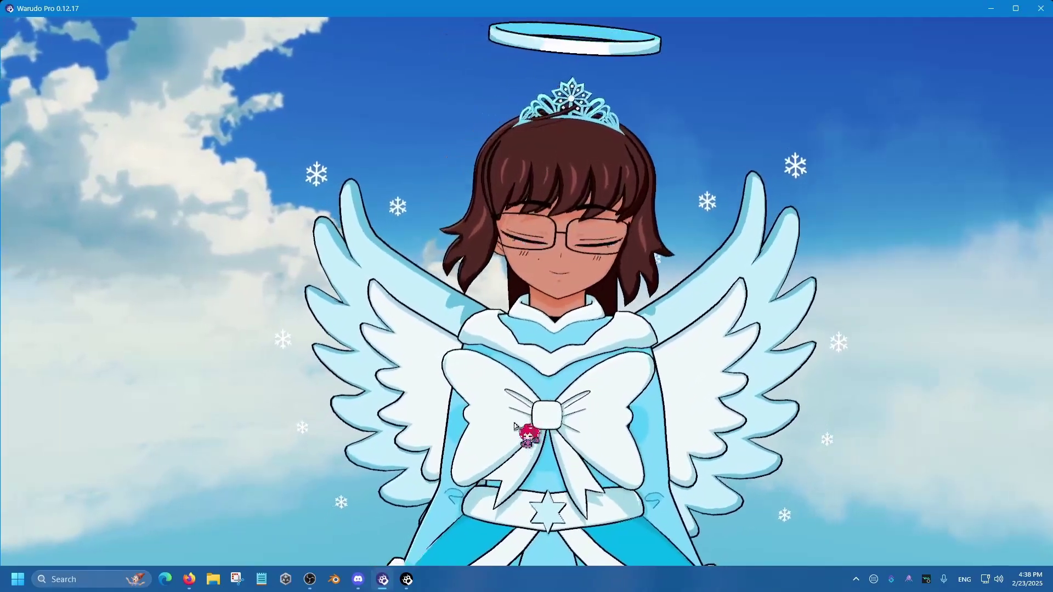
{"action": "key", "text": "super"}
{"action": "type", "text": "steamvr"}
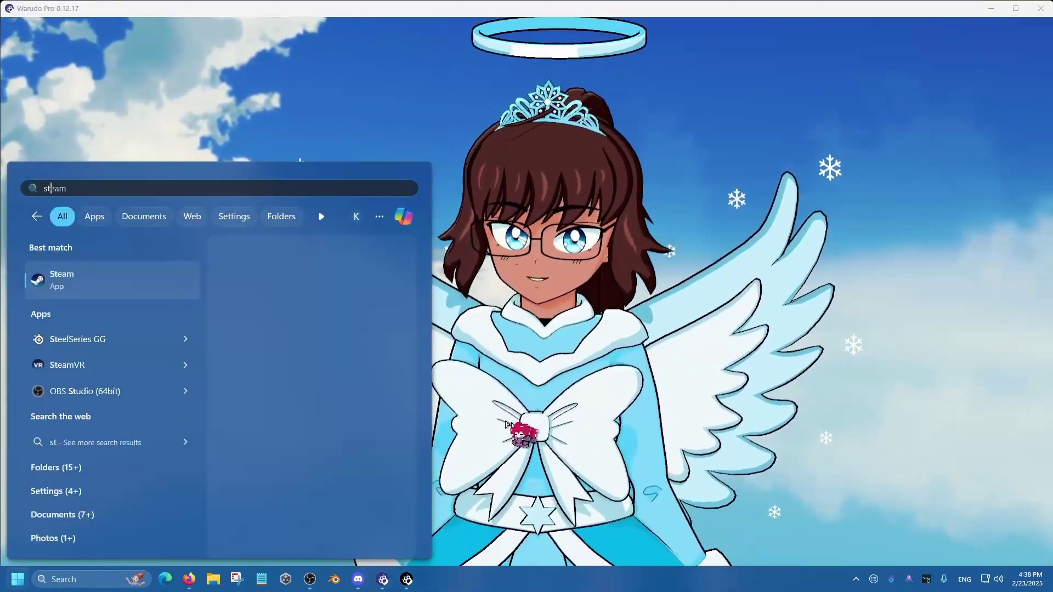
{"action": "left_click", "coordinate": [129, 285]}
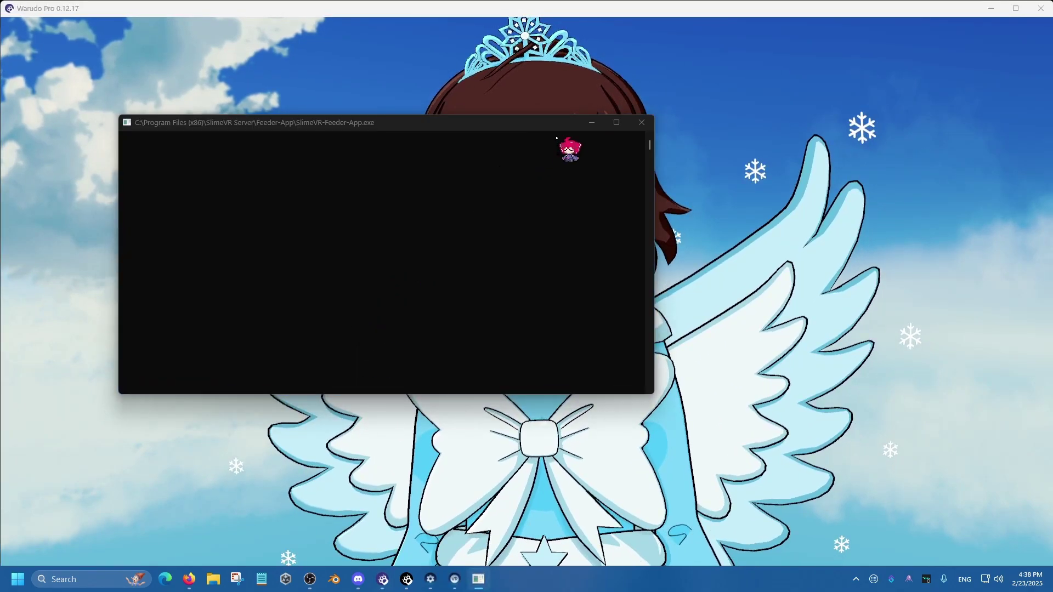
- Minimize the SlimeVR Feeder App console and dismiss SteamVR's Headset Notice about Direct Display Mode
{"action": "left_click", "coordinate": [590, 122]}
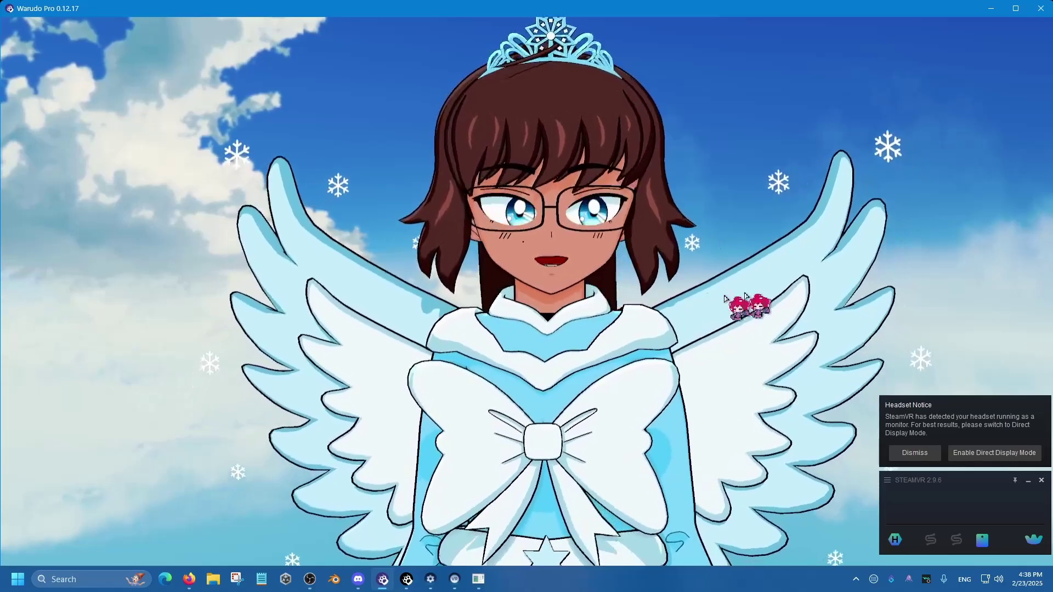
{"action": "left_click", "coordinate": [915, 452]}
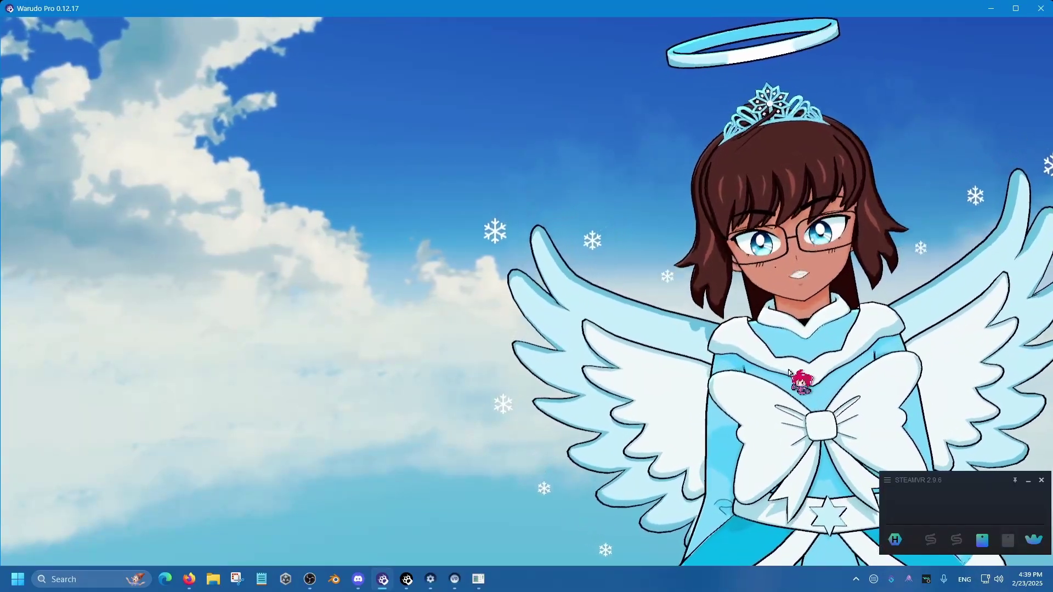
- Bring up the Warudo Editor and add a SteamVR Prop Tracker asset from the Motion Capture category
{"action": "left_click_drag", "start_coordinate": [792, 376], "coordinate": [412, 566]}
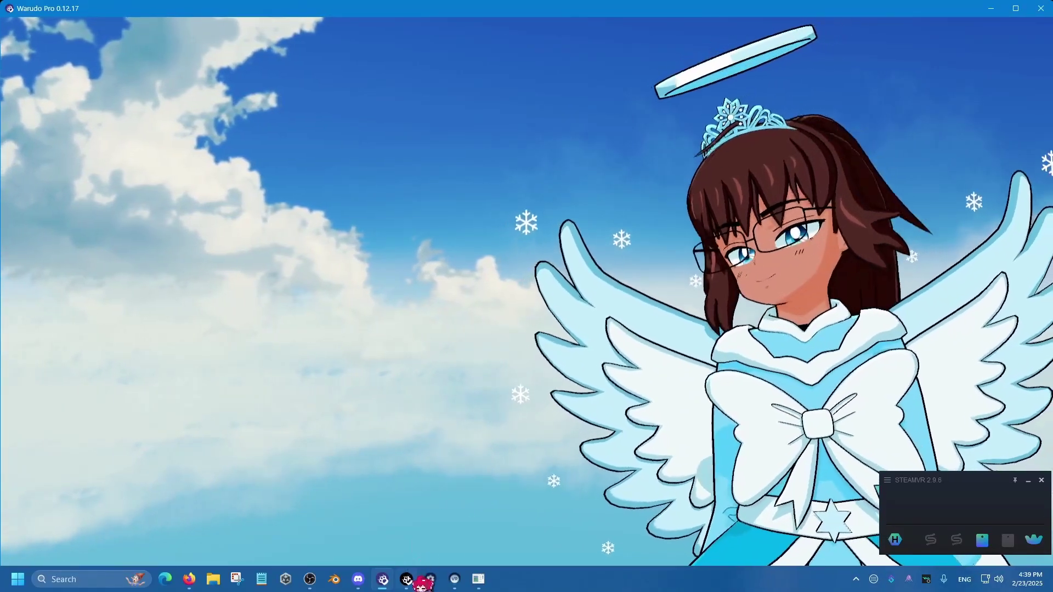
{"action": "left_click", "coordinate": [407, 580]}
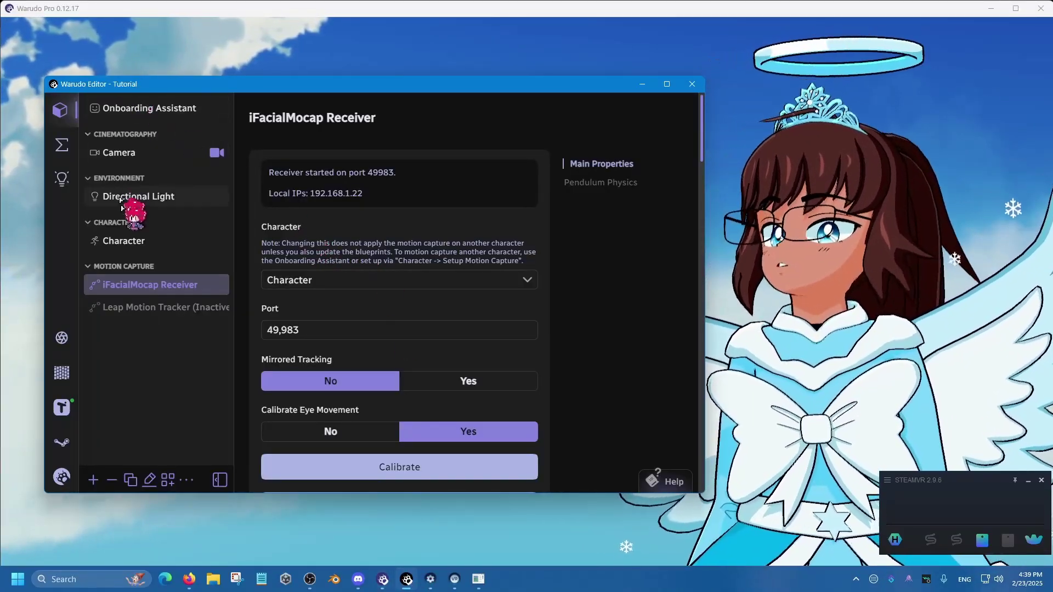
{"action": "left_click", "coordinate": [152, 277]}
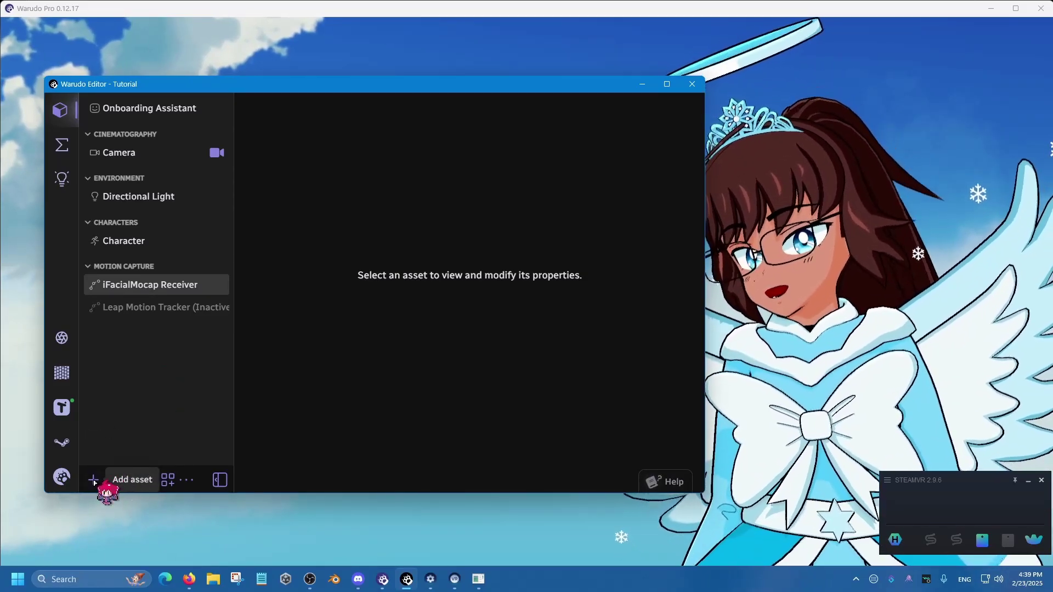
{"action": "left_click", "coordinate": [93, 482]}
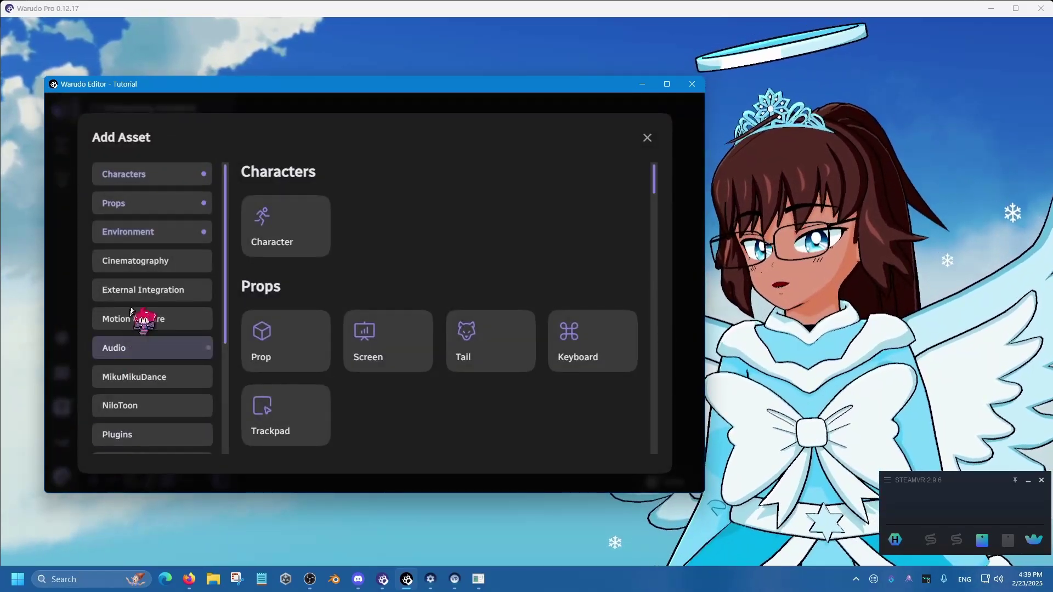
{"action": "left_click", "coordinate": [159, 323]}
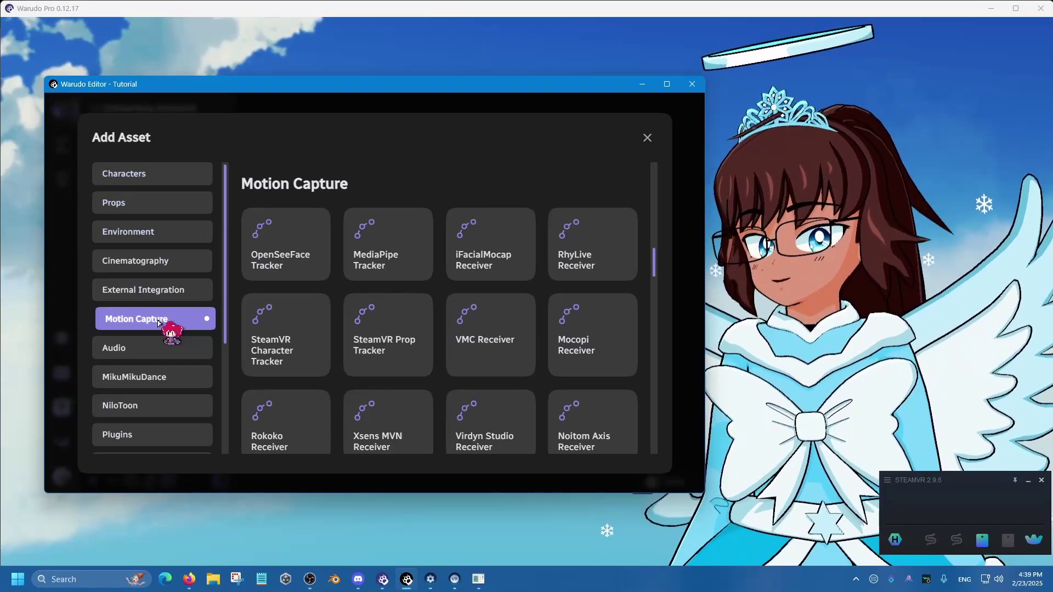
{"action": "left_click", "coordinate": [384, 352]}
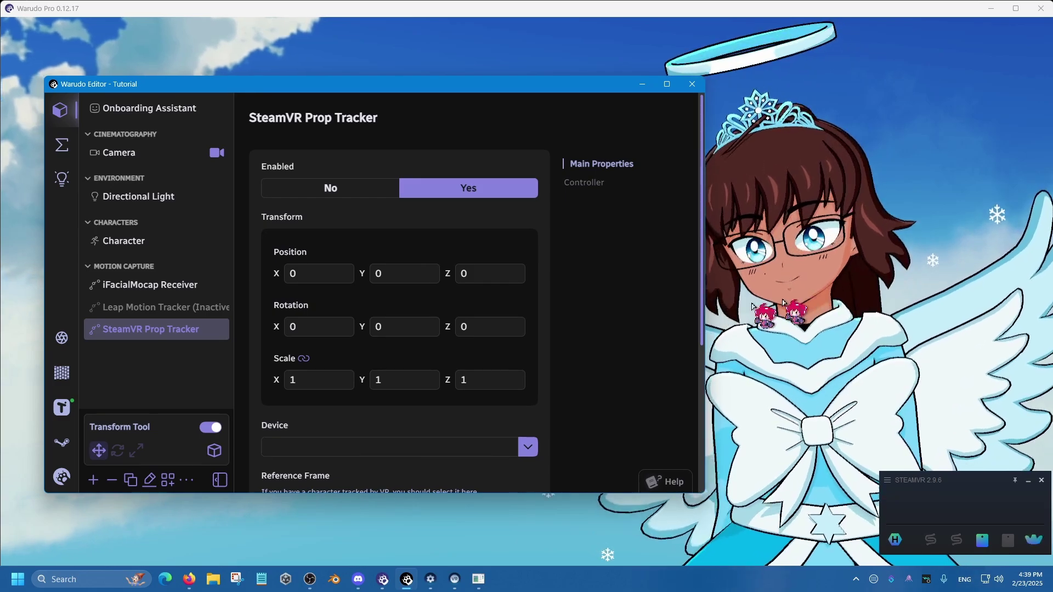
{"action": "scroll", "coordinate": [611, 338], "scroll_direction": "down", "scroll_amount": 2}
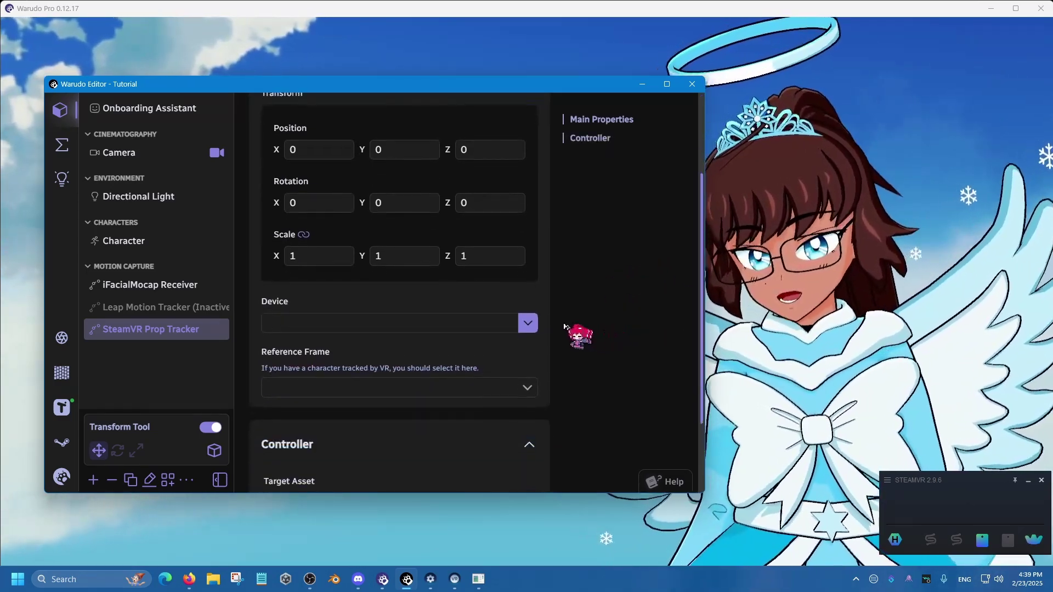
{"action": "left_click", "coordinate": [528, 324]}
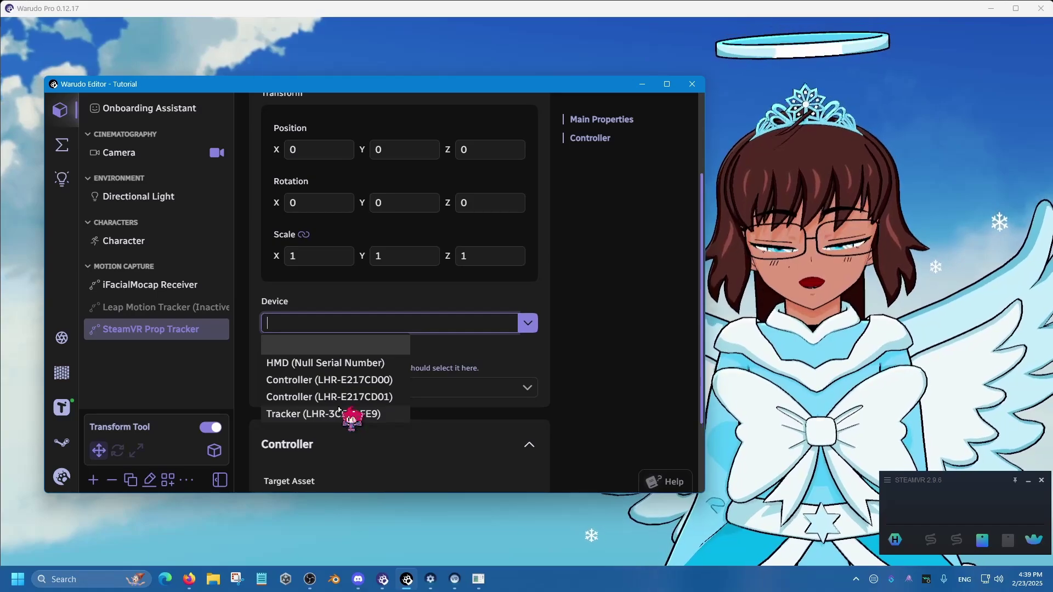
{"action": "left_click", "coordinate": [339, 414]}
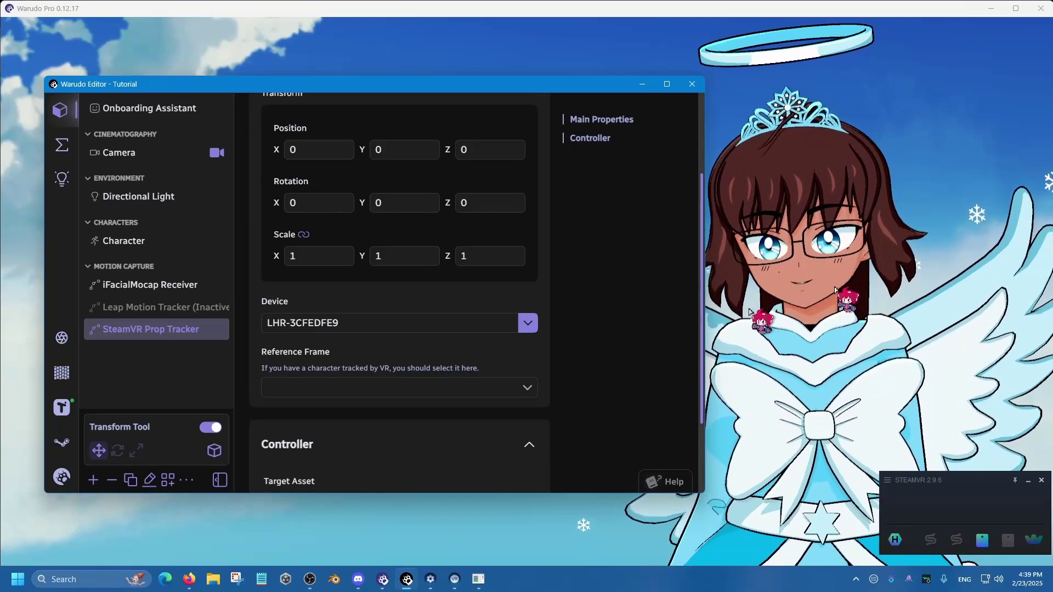
{"action": "left_click", "coordinate": [431, 388]}
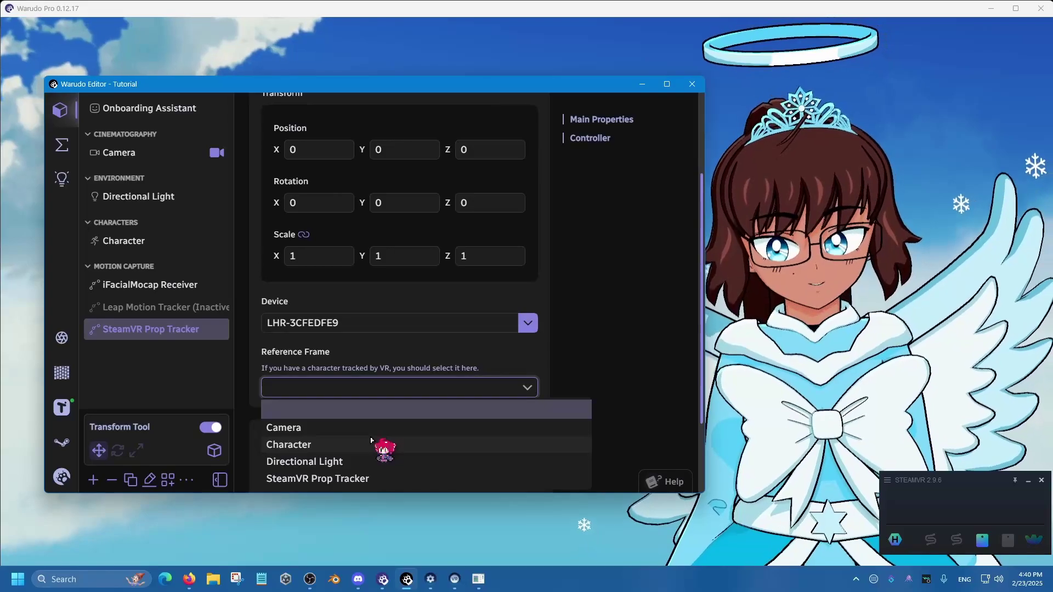
{"action": "left_click", "coordinate": [372, 445]}
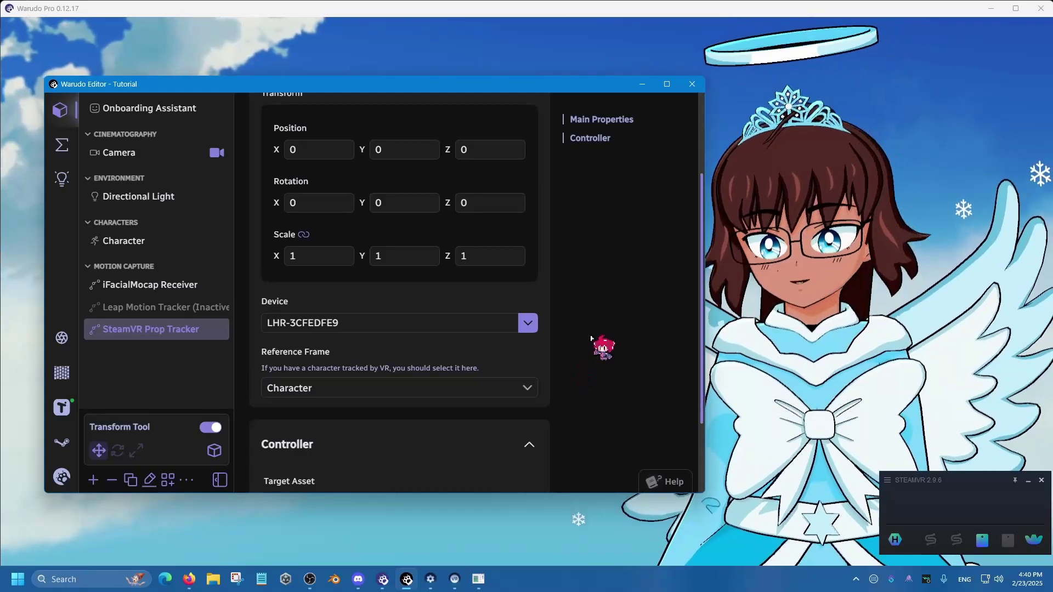
{"action": "scroll", "coordinate": [590, 339], "scroll_direction": "down", "scroll_amount": 2}
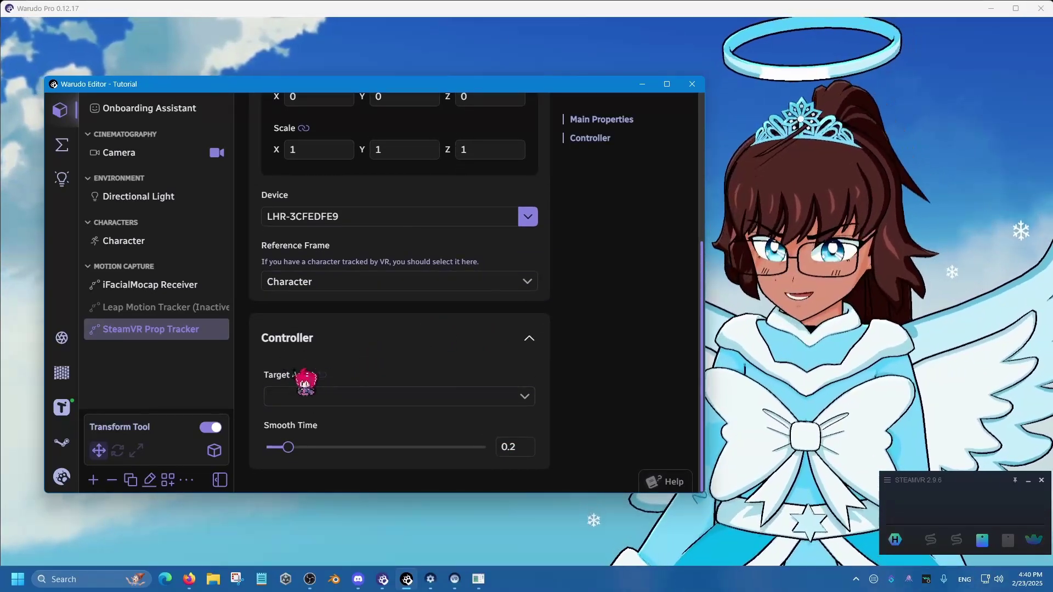
- Add a Prop asset from the Props category to the scene
{"action": "left_click", "coordinate": [94, 480]}
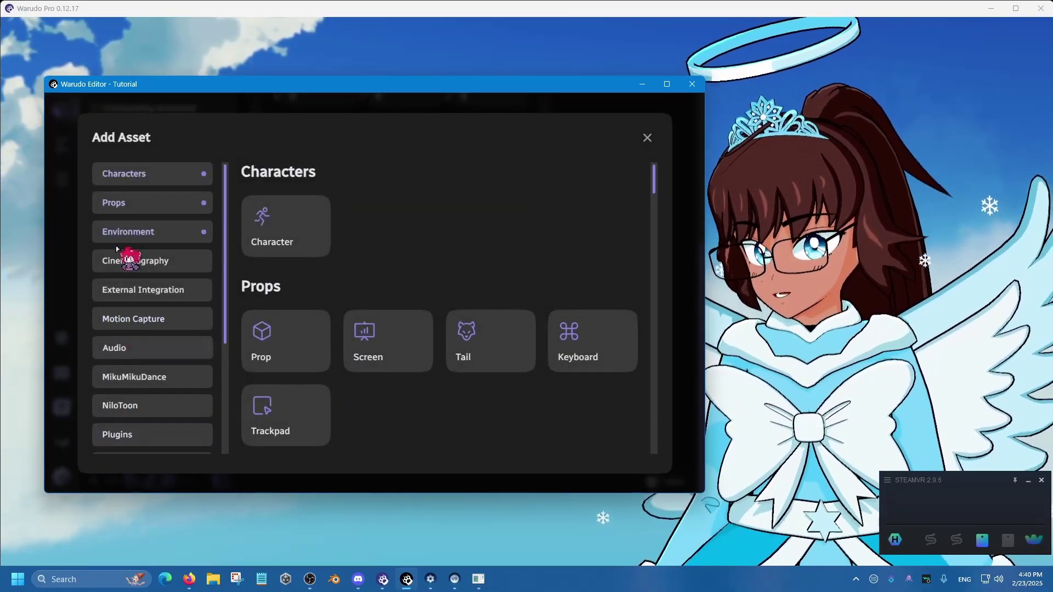
{"action": "left_click", "coordinate": [129, 204]}
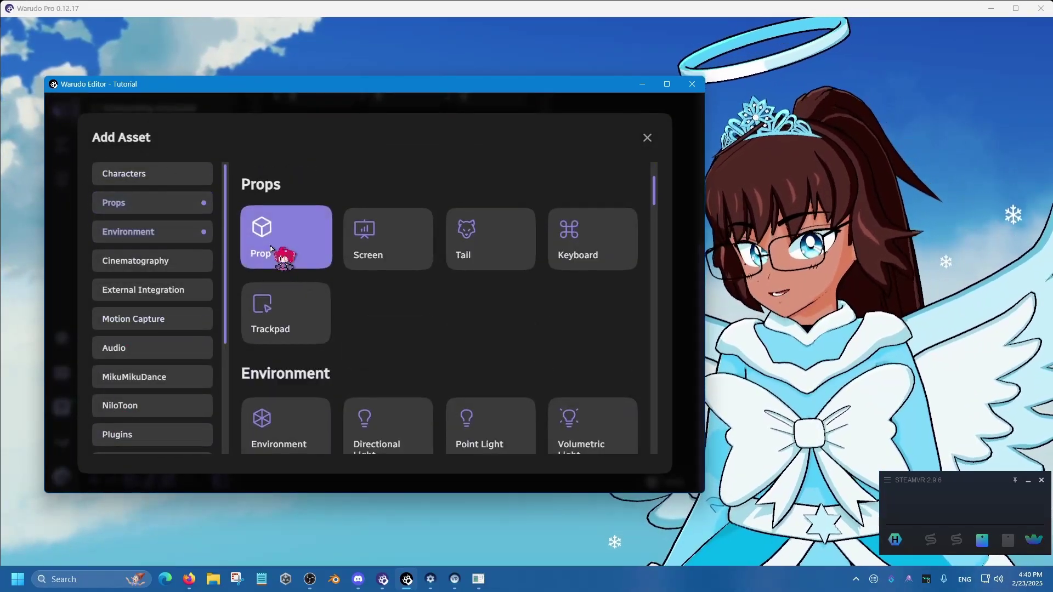
{"action": "left_click", "coordinate": [270, 248]}
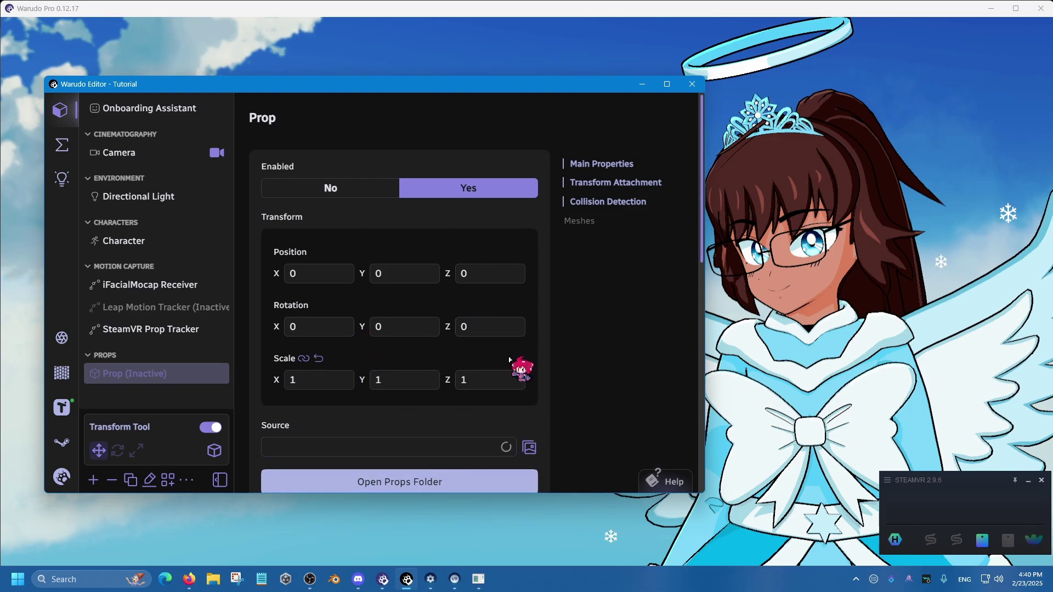
- Choose Mr. Fluffy Canary as the new prop's source
{"action": "scroll", "coordinate": [522, 367], "scroll_direction": "down", "scroll_amount": 2}
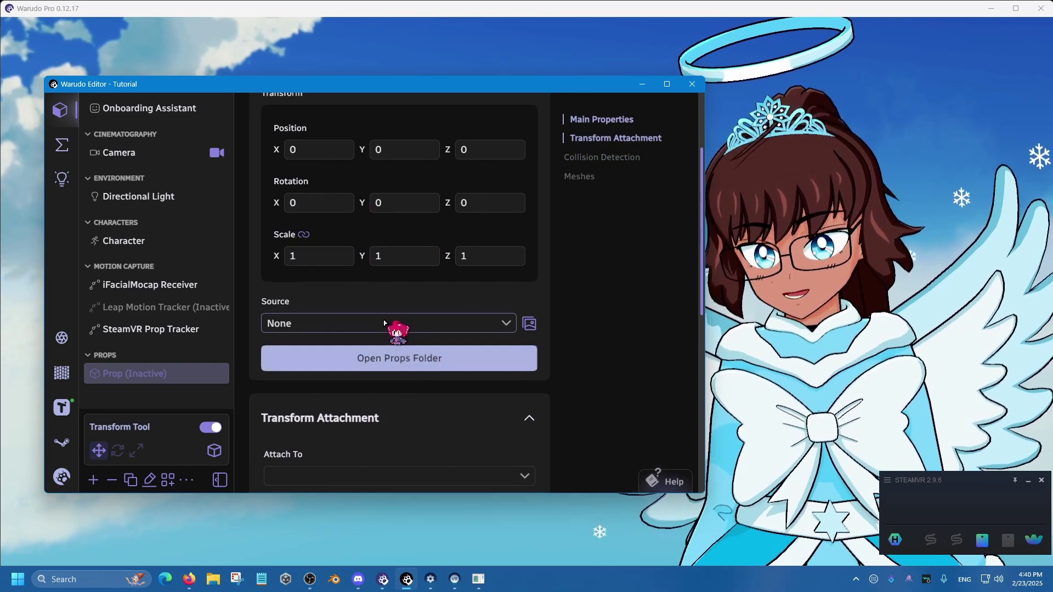
{"action": "left_click", "coordinate": [385, 323]}
{"action": "scroll", "coordinate": [376, 252], "scroll_direction": "down", "scroll_amount": 12}
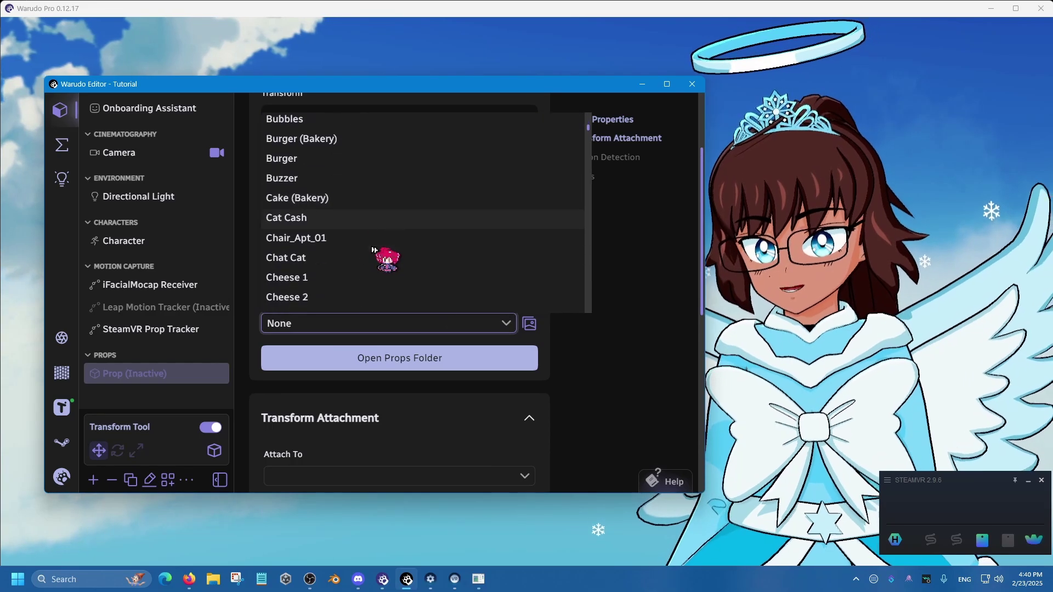
{"action": "scroll", "coordinate": [343, 266], "scroll_direction": "down", "scroll_amount": 5}
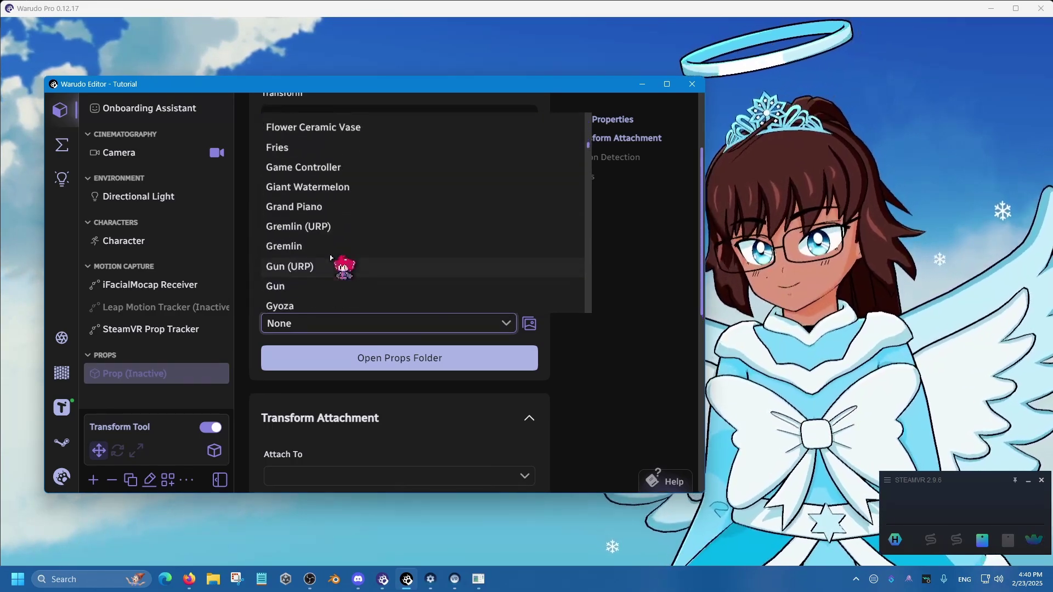
{"action": "scroll", "coordinate": [313, 200], "scroll_direction": "up", "scroll_amount": 2}
{"action": "scroll", "coordinate": [320, 179], "scroll_direction": "up", "scroll_amount": 1}
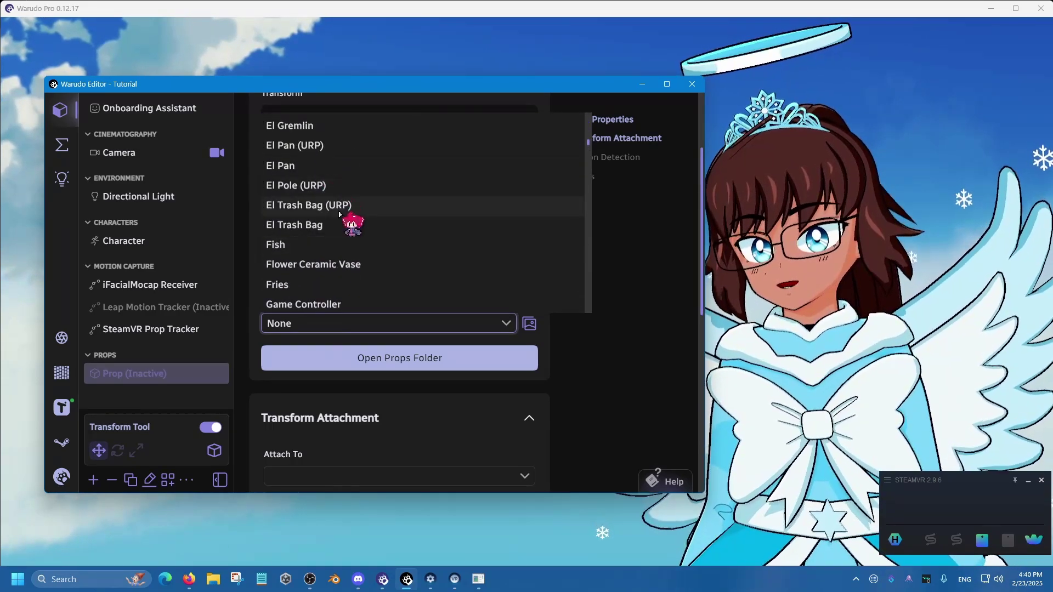
{"action": "scroll", "coordinate": [339, 214], "scroll_direction": "down", "scroll_amount": 20}
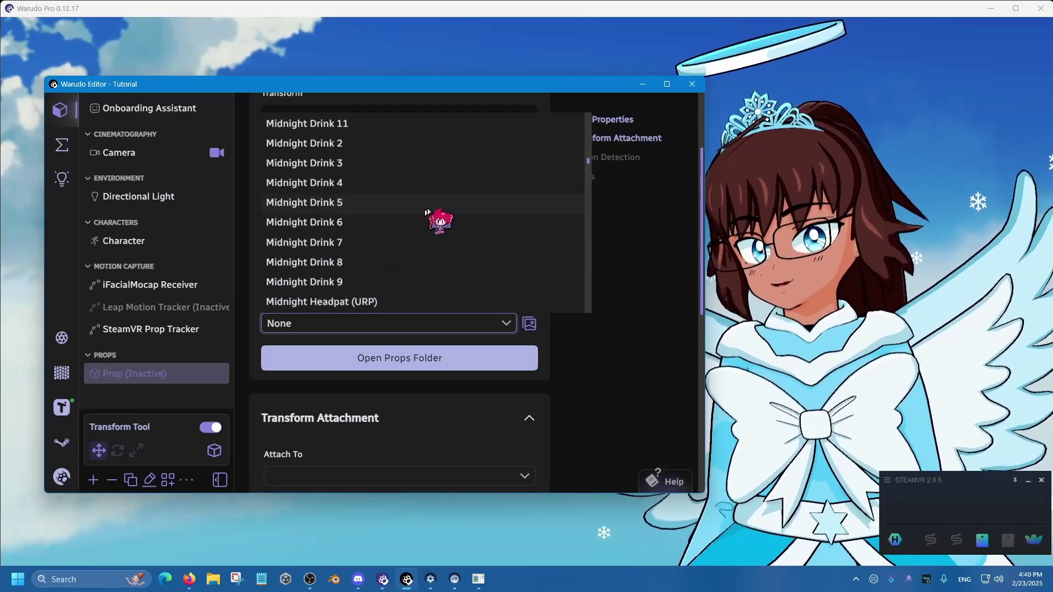
{"action": "scroll", "coordinate": [431, 216], "scroll_direction": "down", "scroll_amount": 9}
{"action": "scroll", "coordinate": [372, 225], "scroll_direction": "up", "scroll_amount": 5}
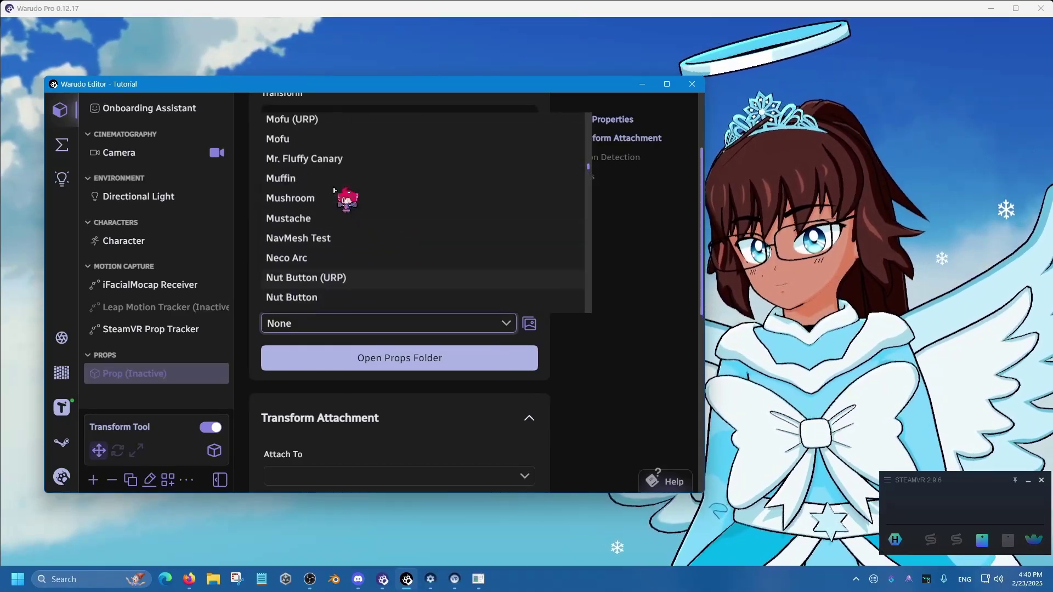
{"action": "scroll", "coordinate": [340, 193], "scroll_direction": "up", "scroll_amount": 1}
{"action": "left_click", "coordinate": [348, 196]}
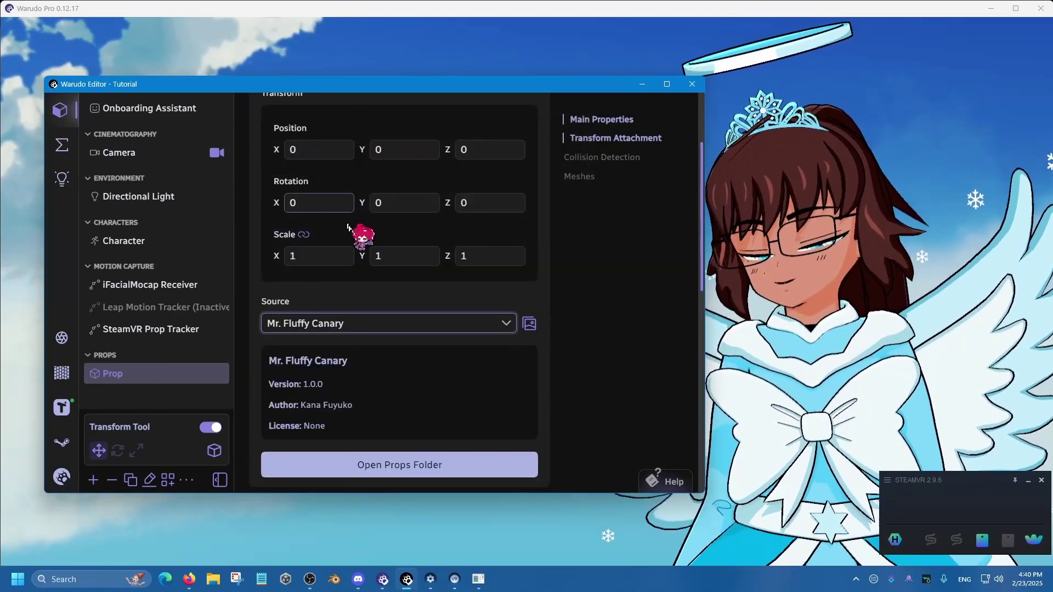
- Scale the canary prop up uniformly to about 2.04 in the Warudo scene window
{"action": "left_click", "coordinate": [911, 181]}
{"action": "scroll", "coordinate": [822, 247], "scroll_direction": "down", "scroll_amount": 5}
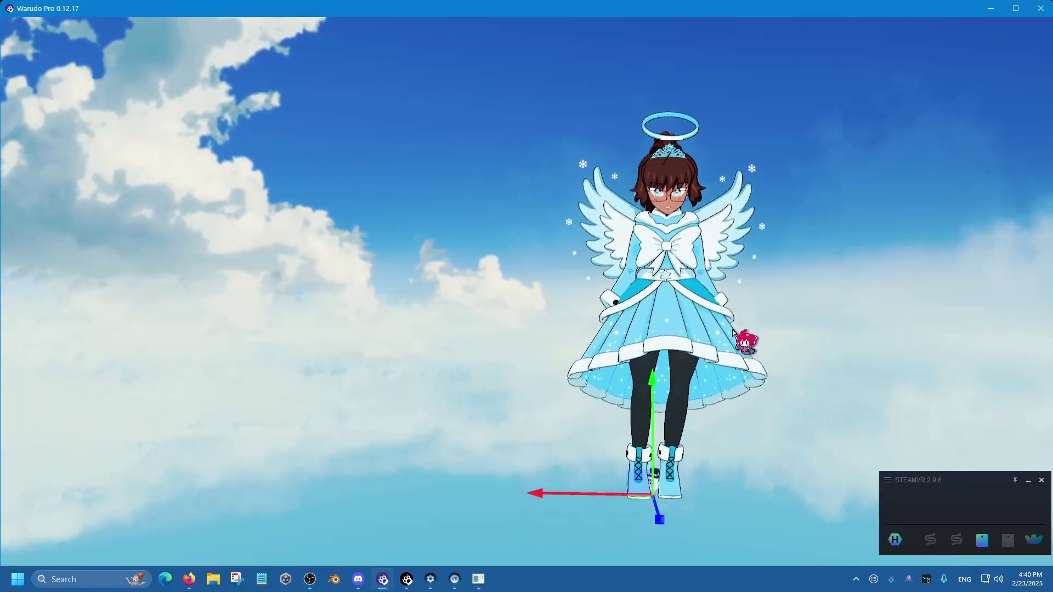
{"action": "key", "text": "e"}
{"action": "key", "text": "r"}
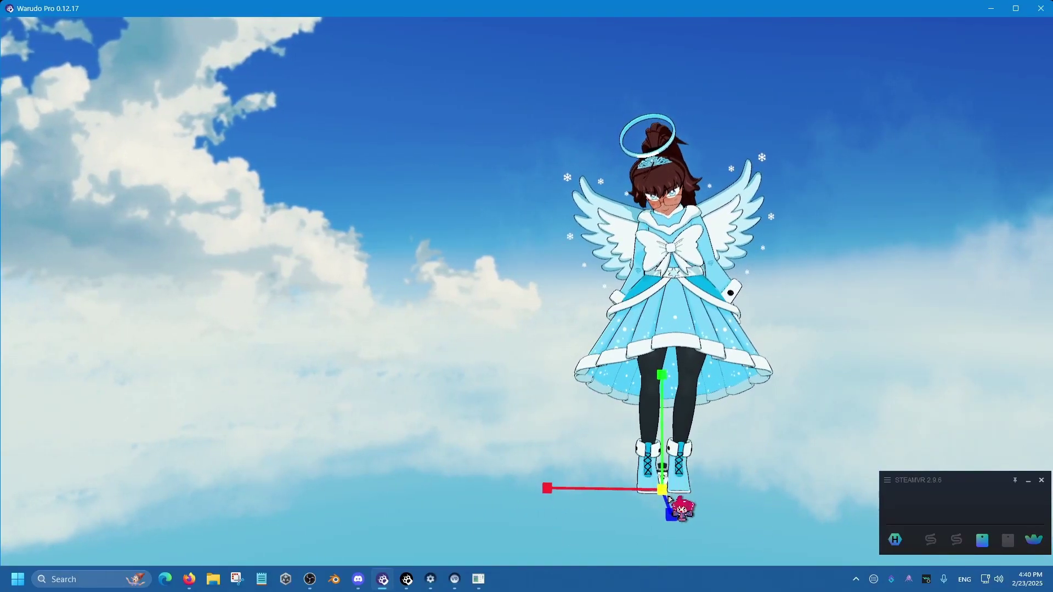
{"action": "left_click_drag", "start_coordinate": [668, 496], "coordinate": [984, 371]}
- Move the canary prop beside the character's head, to about X 0.59 and Y 1.32
{"action": "key", "text": "w"}
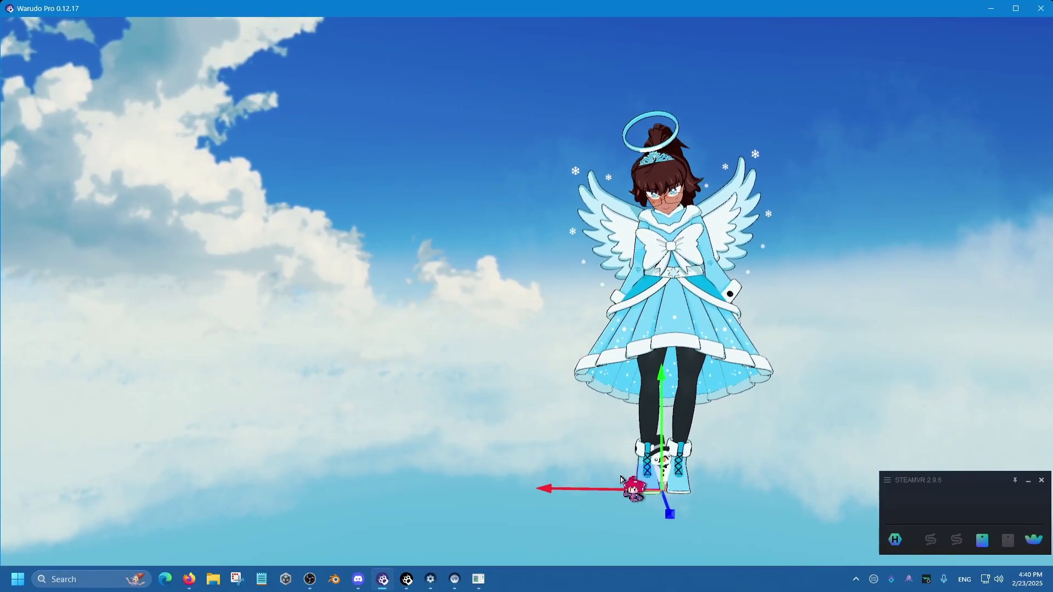
{"action": "left_click_drag", "start_coordinate": [664, 490], "coordinate": [544, 209]}
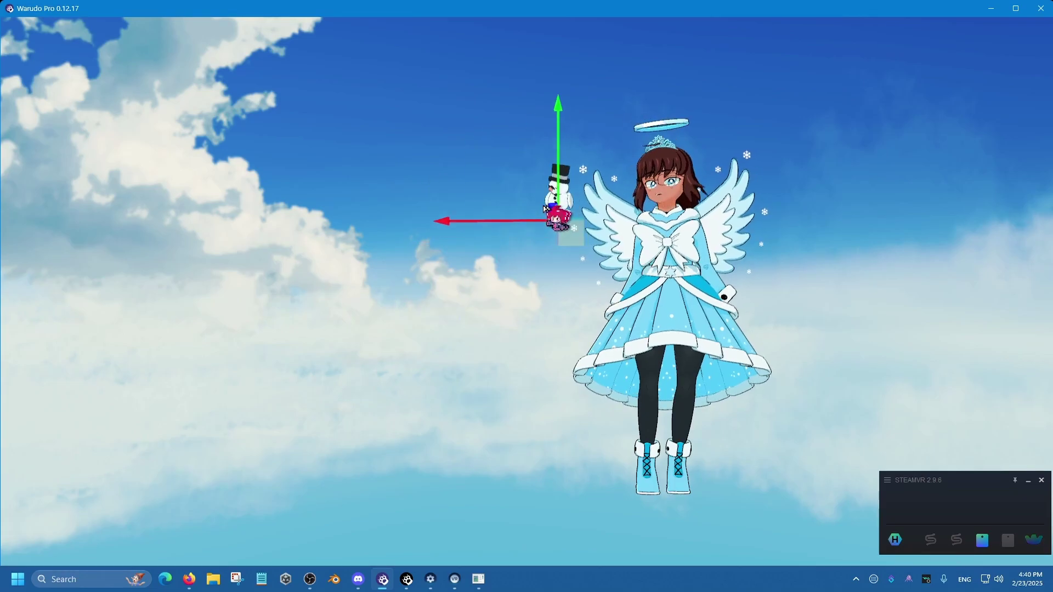
{"action": "scroll", "coordinate": [541, 377], "scroll_direction": "up", "scroll_amount": 5}
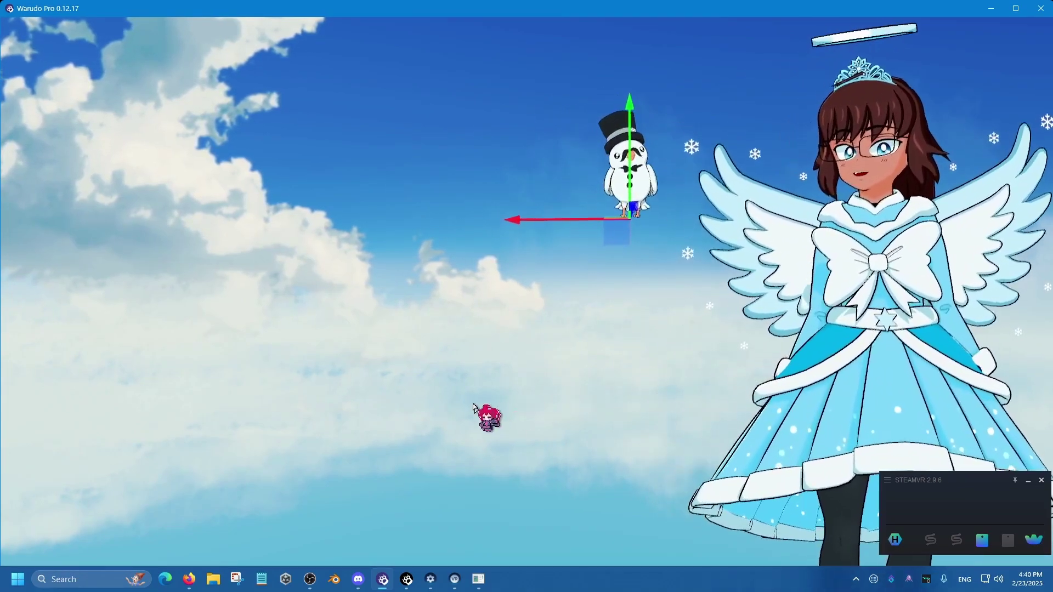
{"action": "left_click_drag", "start_coordinate": [473, 407], "coordinate": [438, 552]}
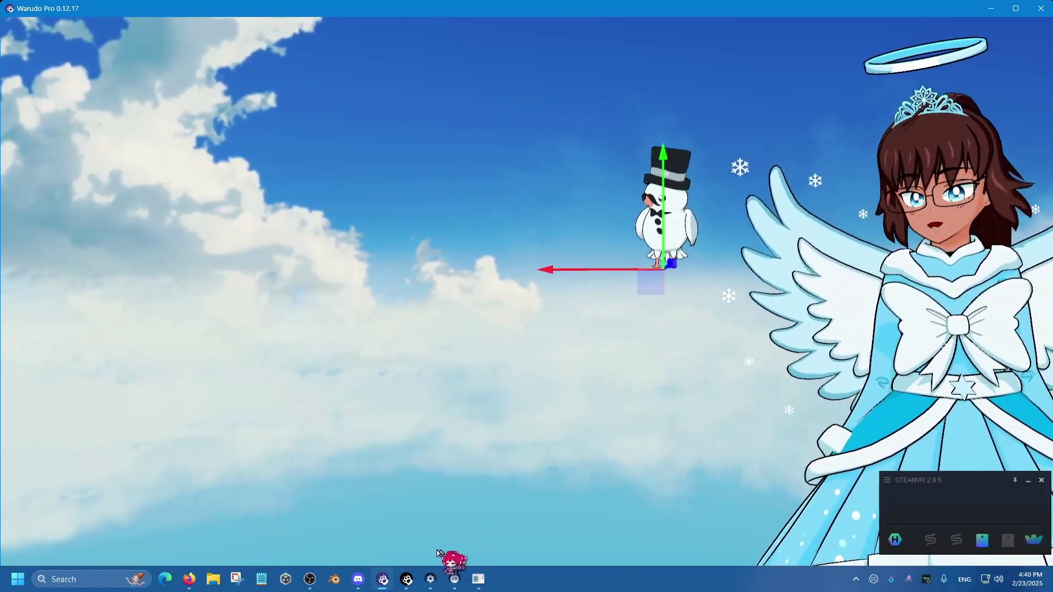
- Return to the Warudo Editor and set the SteamVR Prop Tracker's target asset to Prop
{"action": "left_click", "coordinate": [407, 579]}
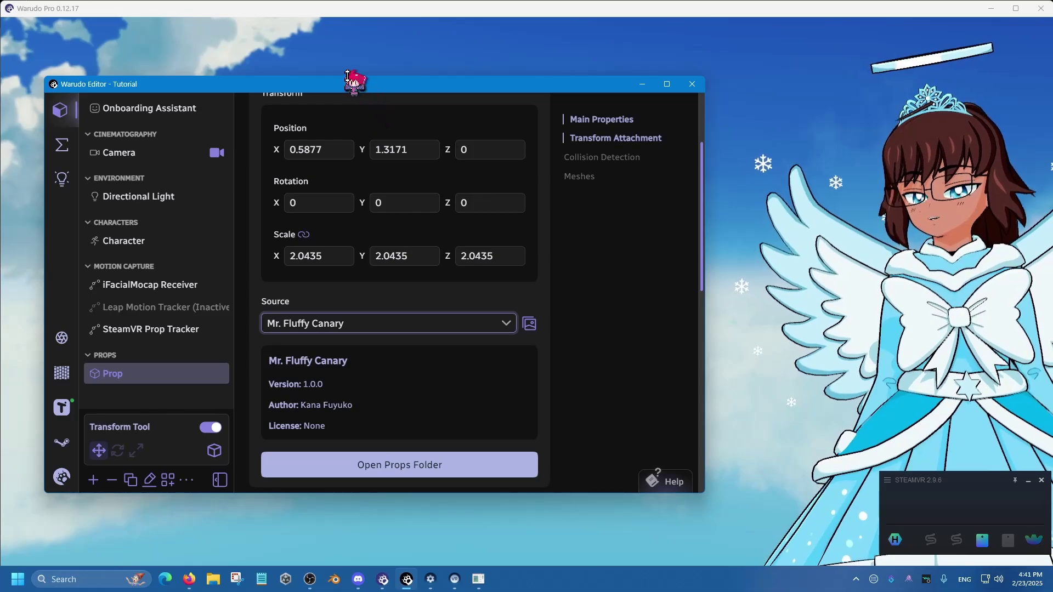
{"action": "left_click", "coordinate": [134, 378]}
{"action": "left_click", "coordinate": [142, 372]}
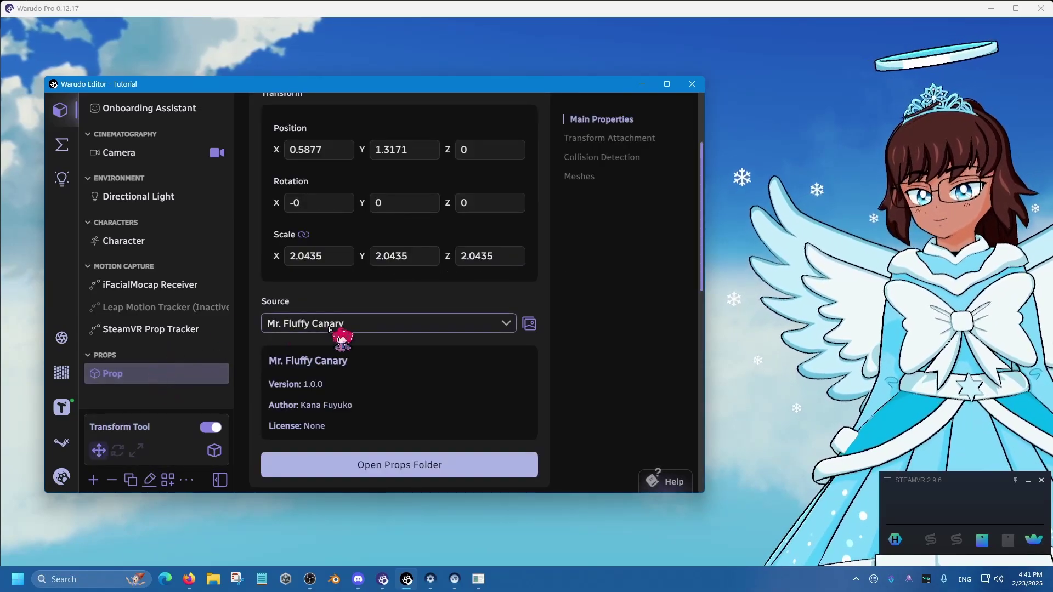
{"action": "left_click", "coordinate": [155, 330]}
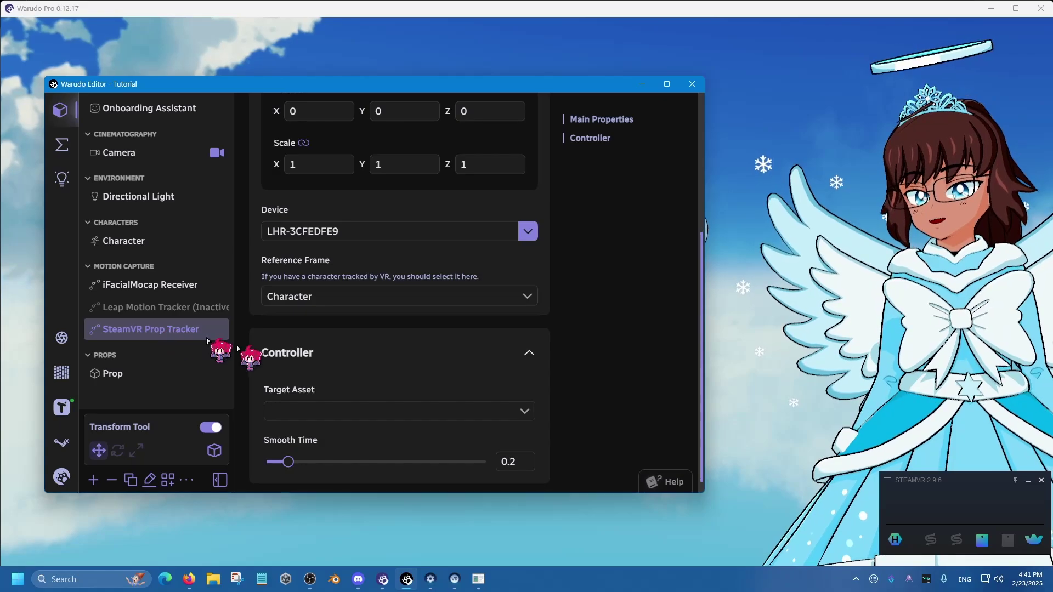
{"action": "scroll", "coordinate": [336, 395], "scroll_direction": "down", "scroll_amount": 1}
{"action": "left_click", "coordinate": [337, 399]}
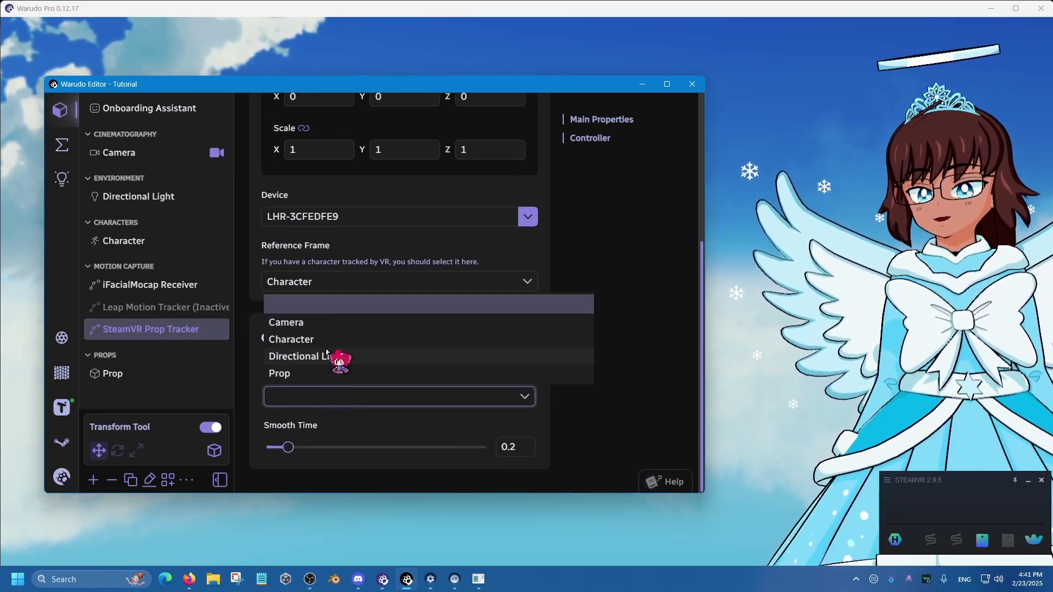
{"action": "left_click", "coordinate": [304, 373]}
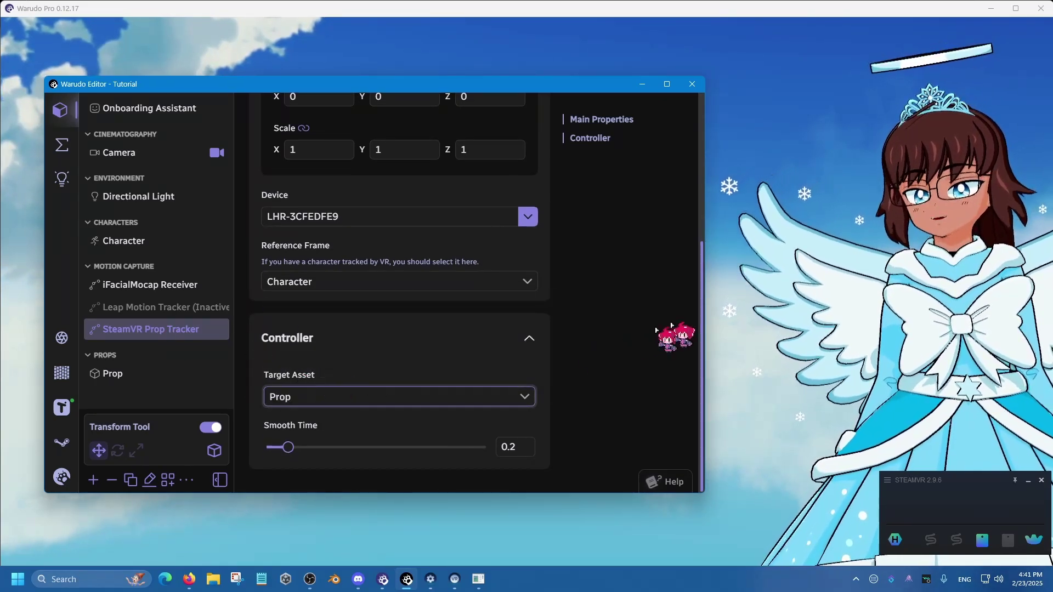
- Move the SteamVR Prop Tracker in the scene window to about X 0.35 and Y 0.60, putting the canary beside the character's head
{"action": "left_click", "coordinate": [726, 175]}
{"action": "scroll", "coordinate": [713, 209], "scroll_direction": "down", "scroll_amount": 5}
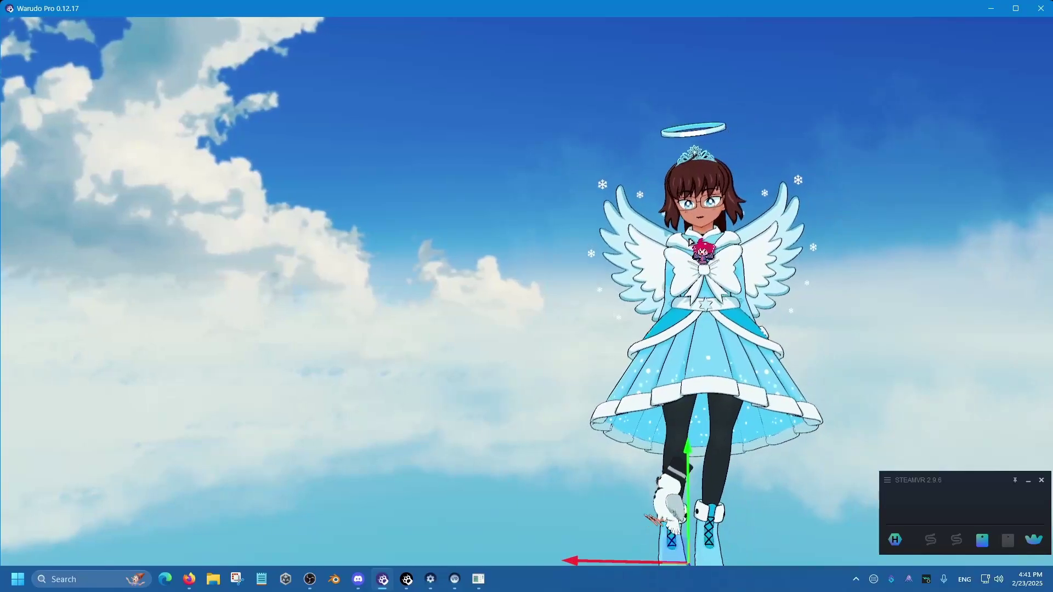
{"action": "middle_click_drag", "start_coordinate": [690, 242], "coordinate": [624, 131]}
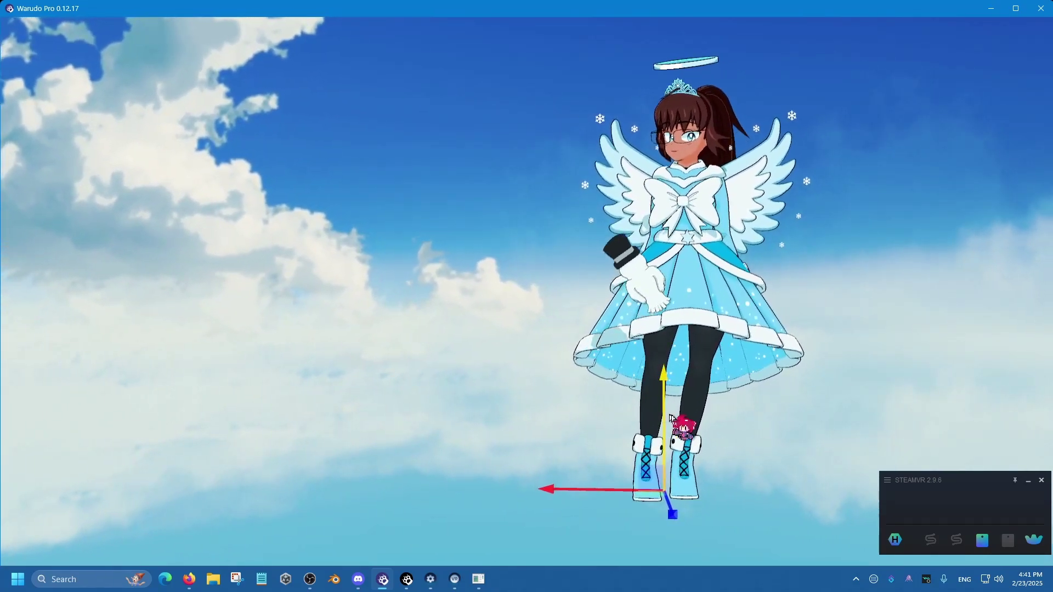
{"action": "left_click_drag", "start_coordinate": [671, 418], "coordinate": [669, 275]}
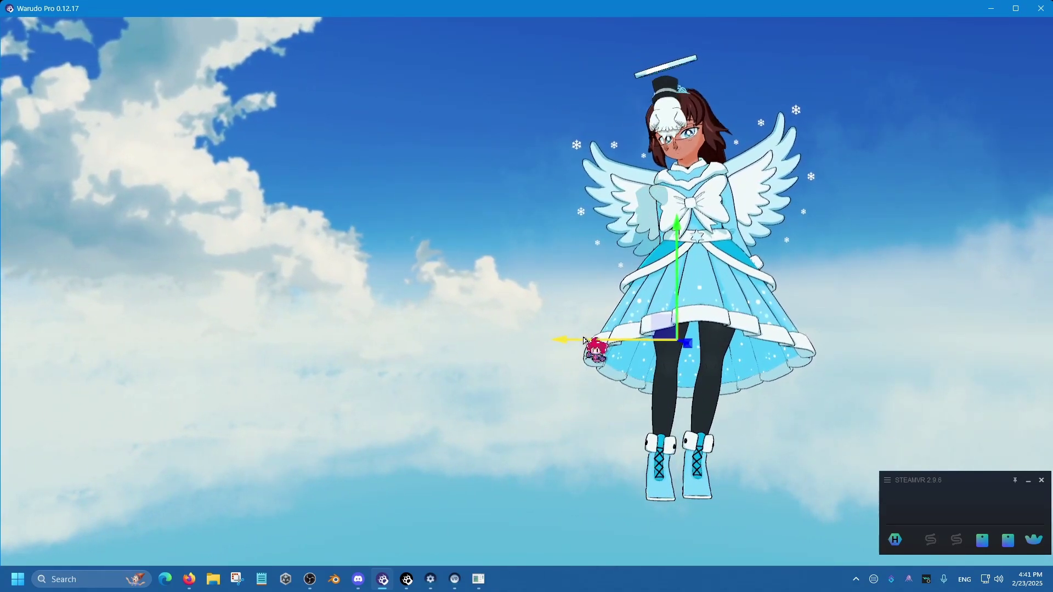
{"action": "left_click_drag", "start_coordinate": [585, 341], "coordinate": [491, 338]}
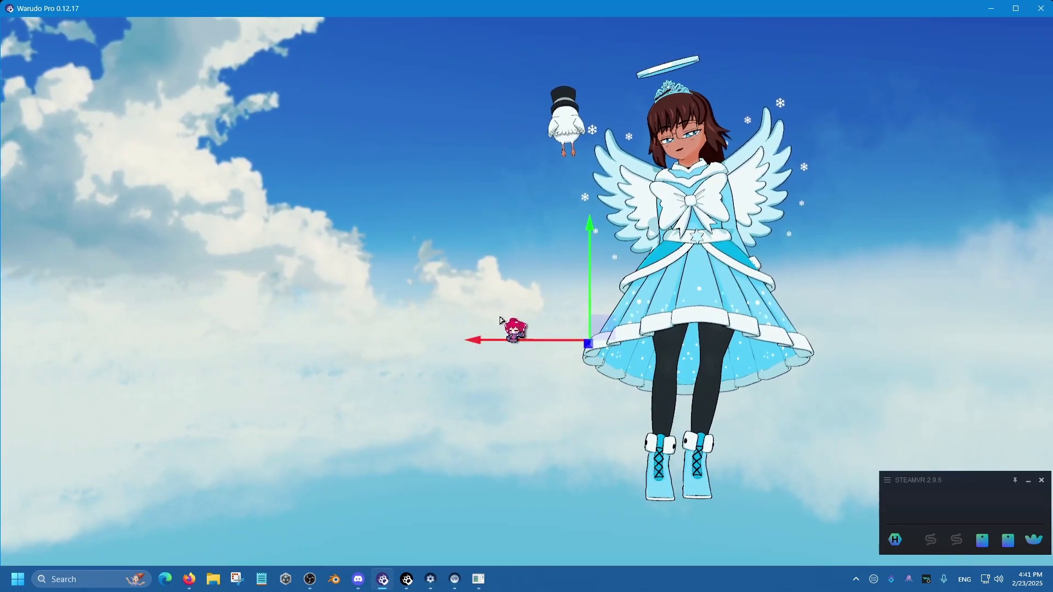
- Compare the transform values of Prop and the SteamVR Prop Tracker in the Warudo Editor, and return to the scene window
{"action": "left_click", "coordinate": [411, 578]}
{"action": "left_click", "coordinate": [136, 372]}
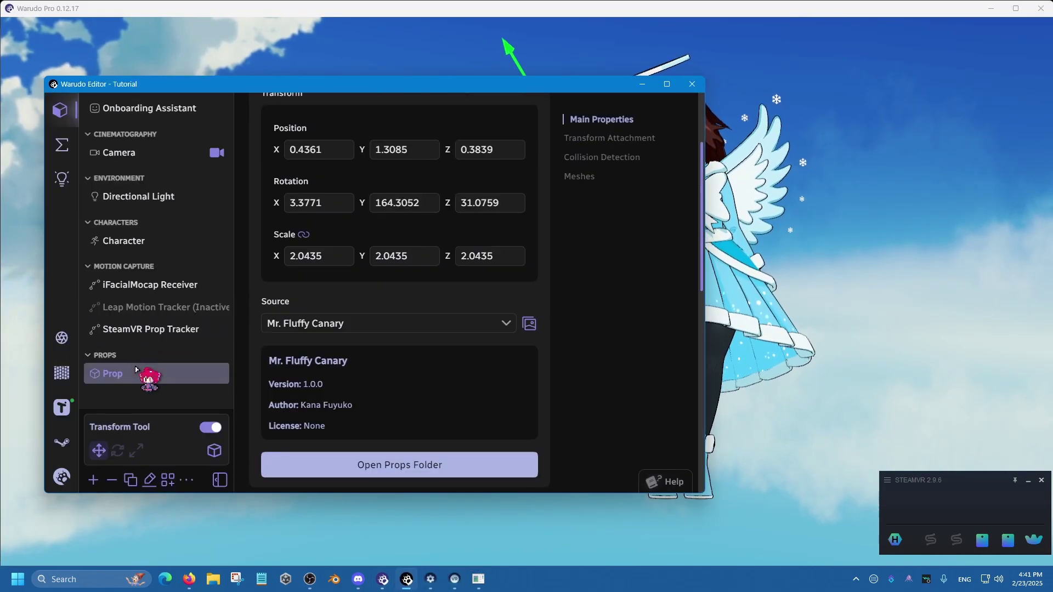
{"action": "left_click", "coordinate": [162, 329]}
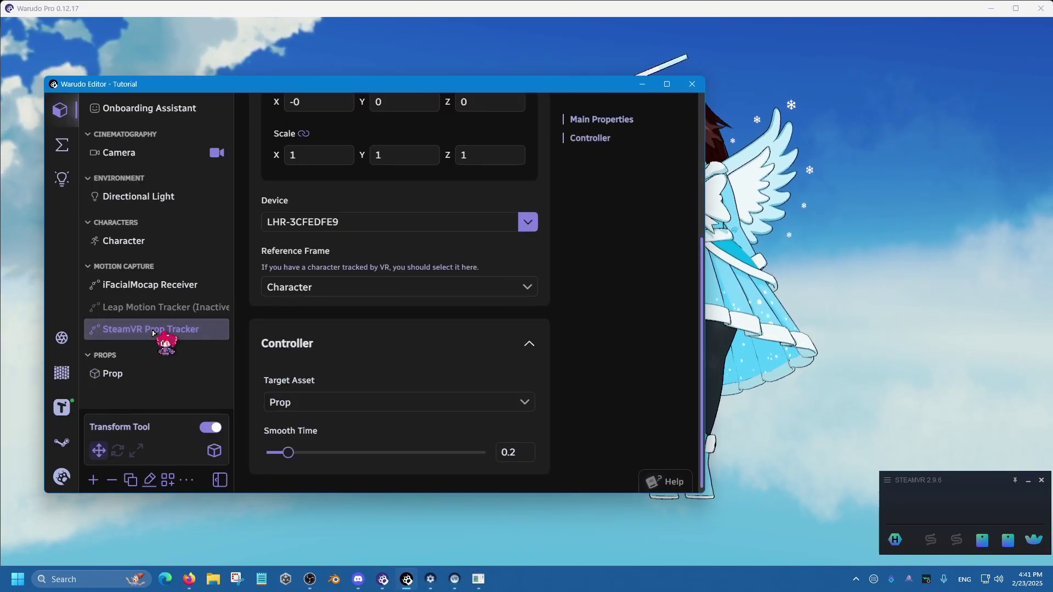
{"action": "left_click", "coordinate": [136, 373]}
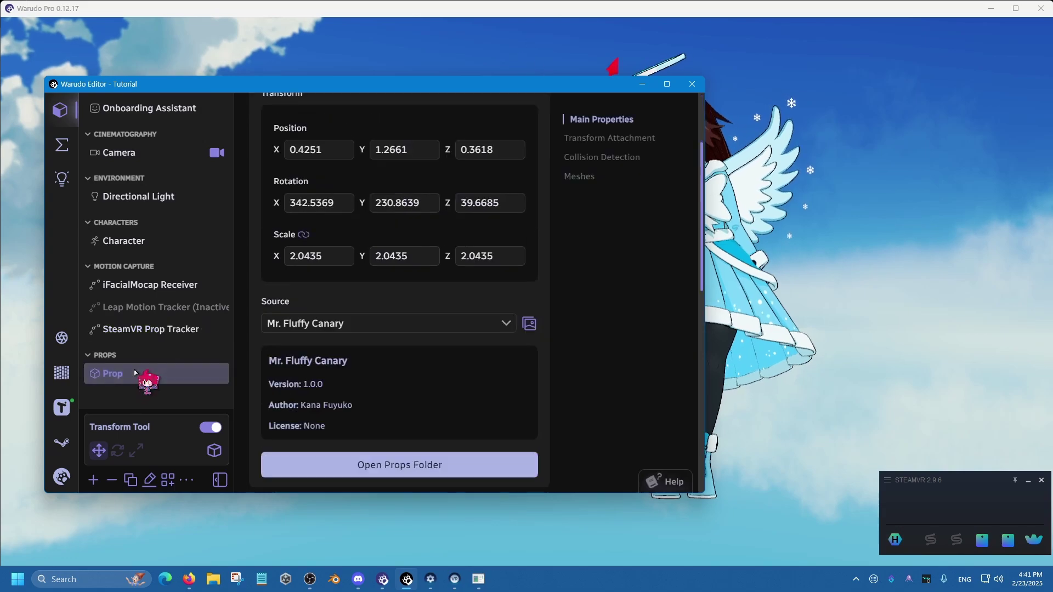
{"action": "scroll", "coordinate": [348, 299], "scroll_direction": "up", "scroll_amount": 3}
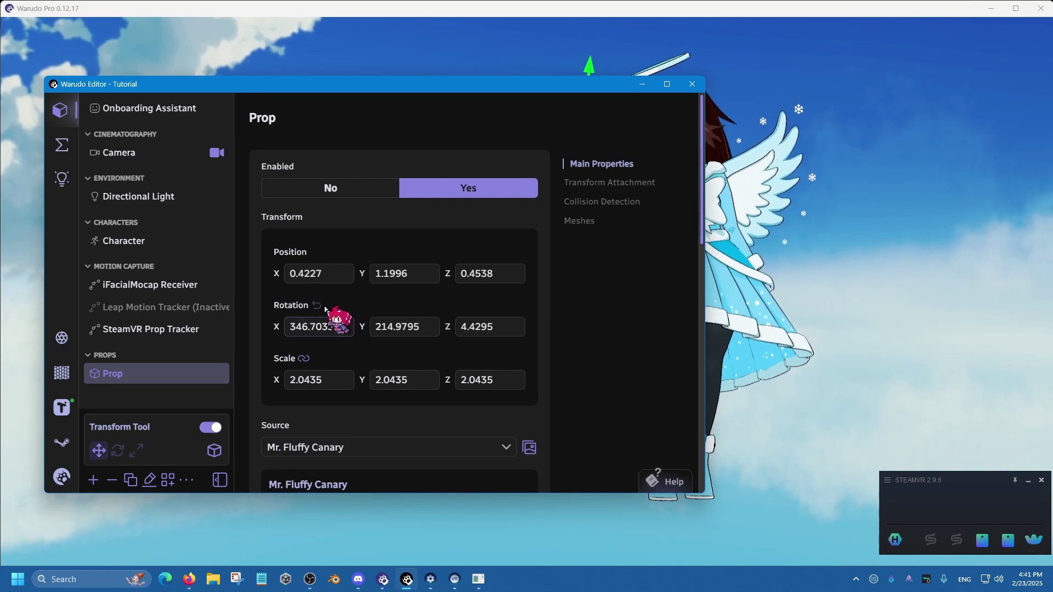
{"action": "left_click", "coordinate": [180, 331]}
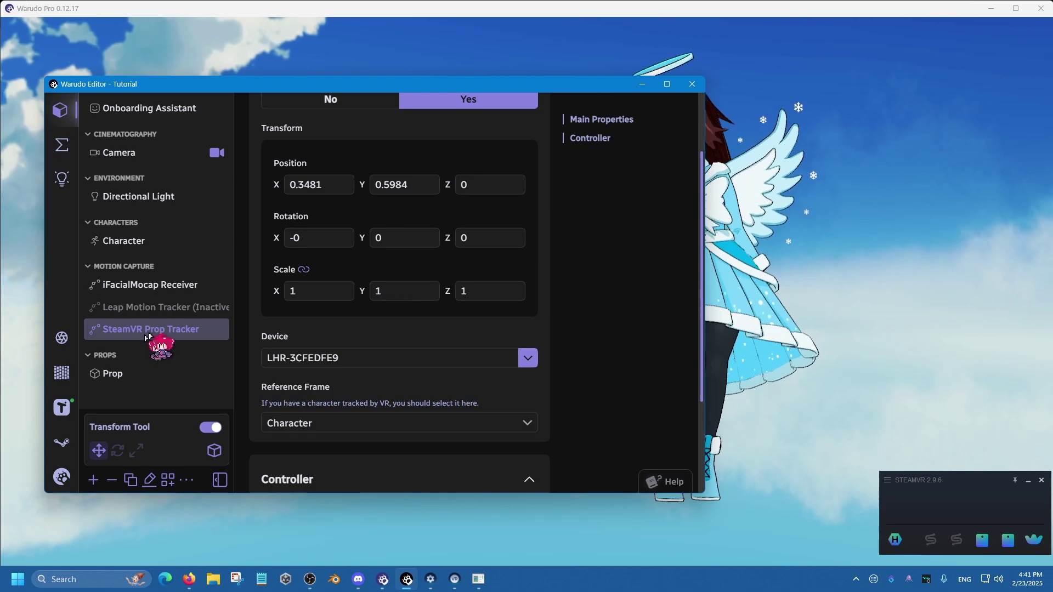
{"action": "left_click", "coordinate": [768, 213]}
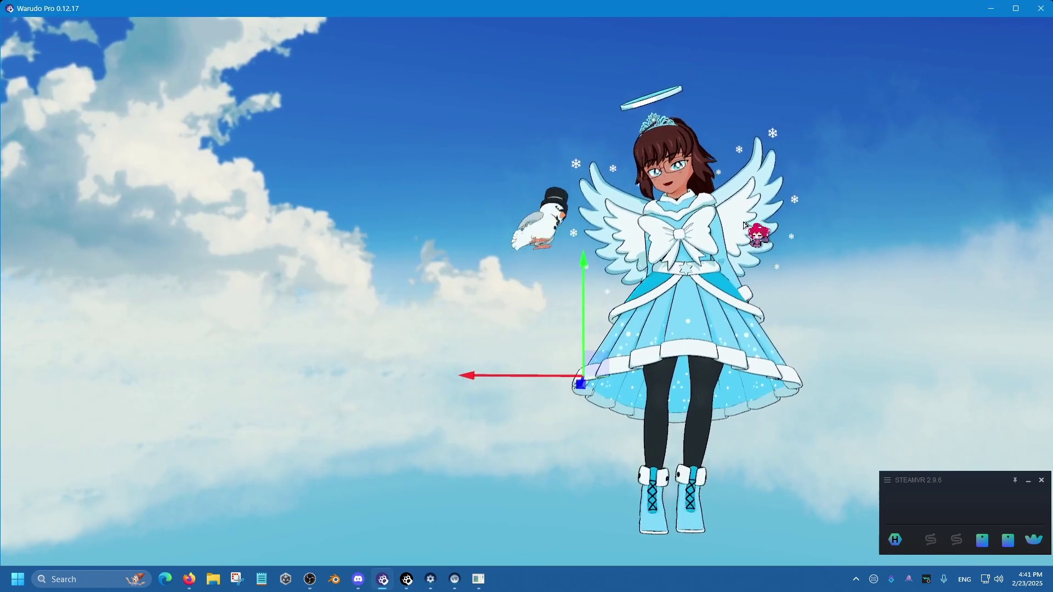